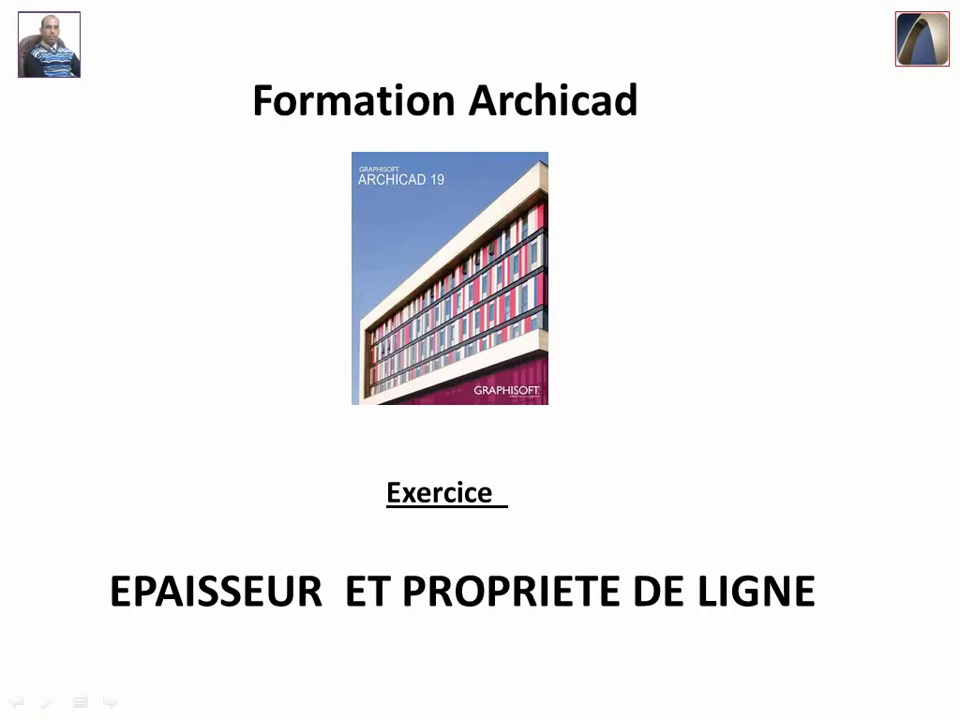
- Advance the slideshow from the Archicad title slide to 'Option épaisseur ligne'
key(Right)
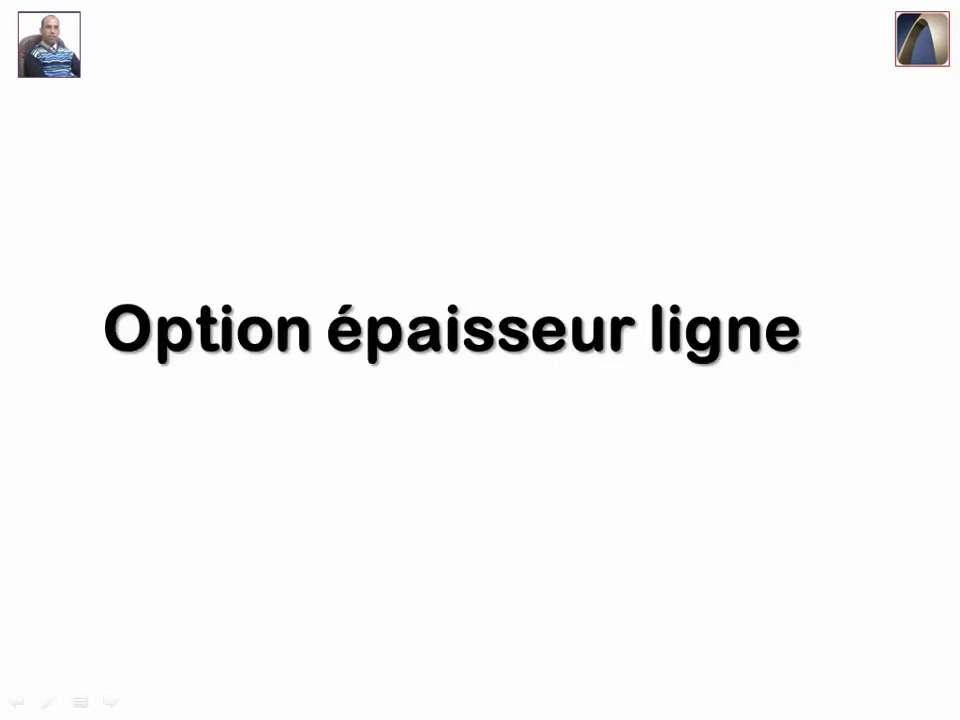
- Move to the options screenshot slide, then end the slideshow to return to editing
key(Right)
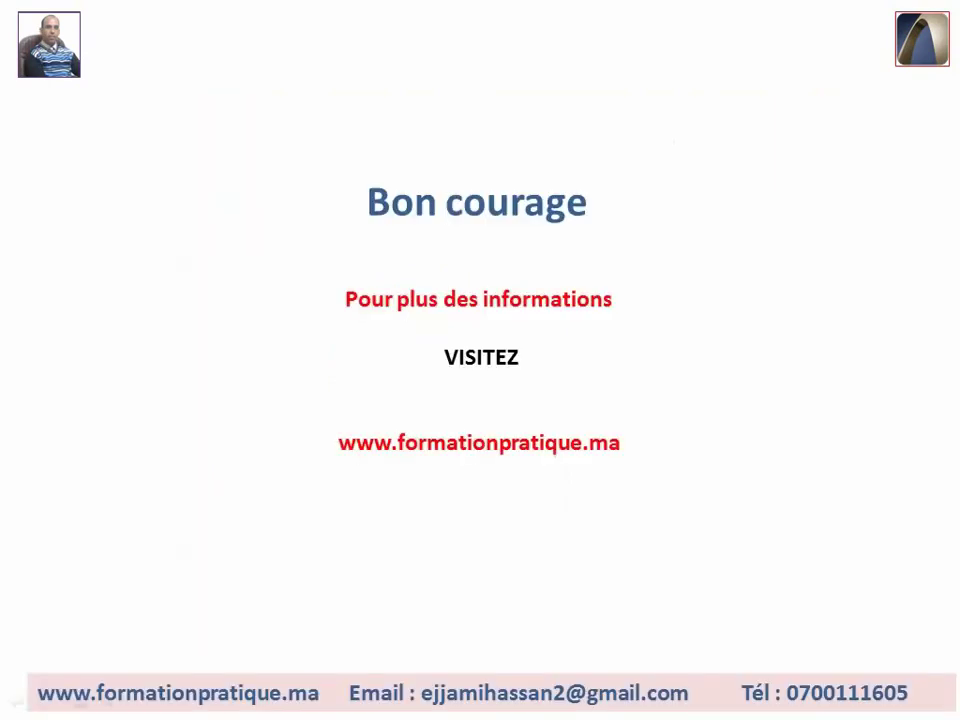
key(Escape)
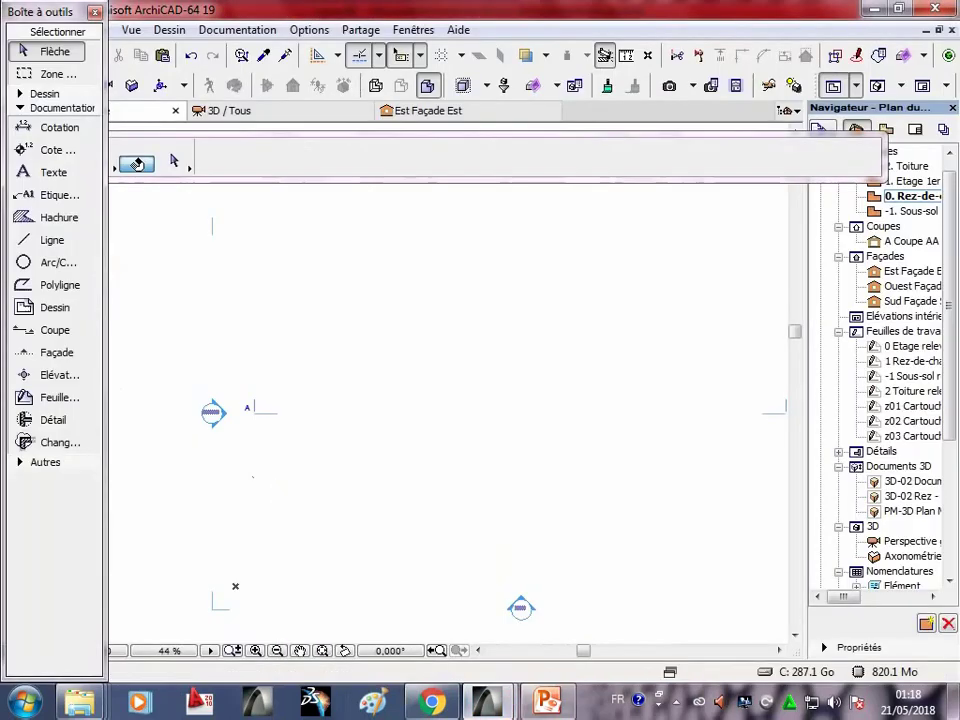
- In ArchiCAD, draw the doorway's left vertical, bottom horizontal and right vertical lines
click(387, 590)
click(50, 240)
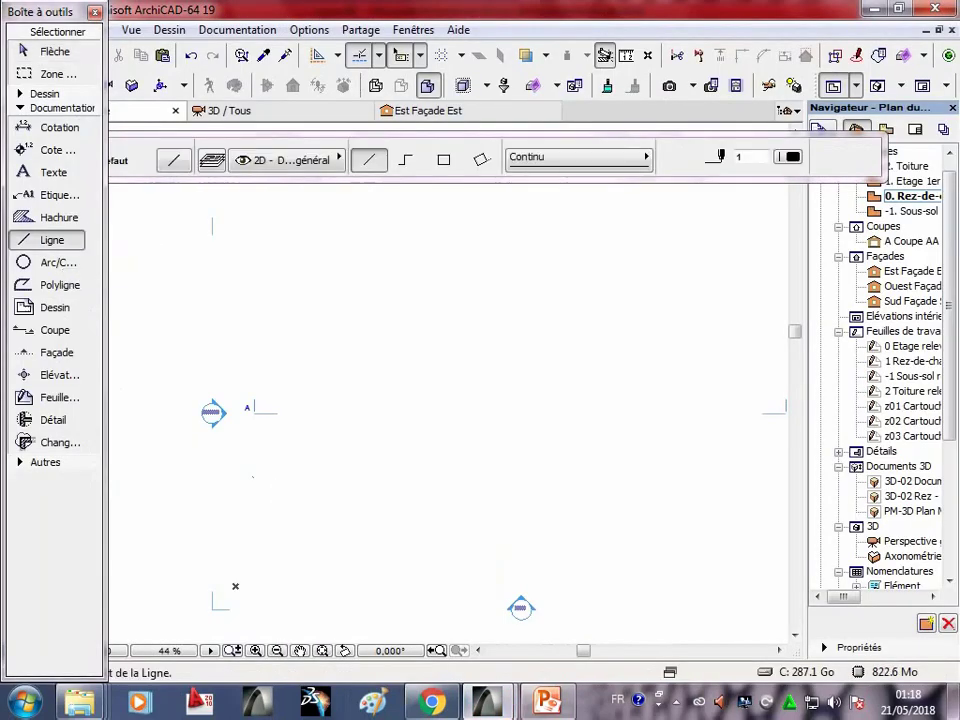
click(386, 315)
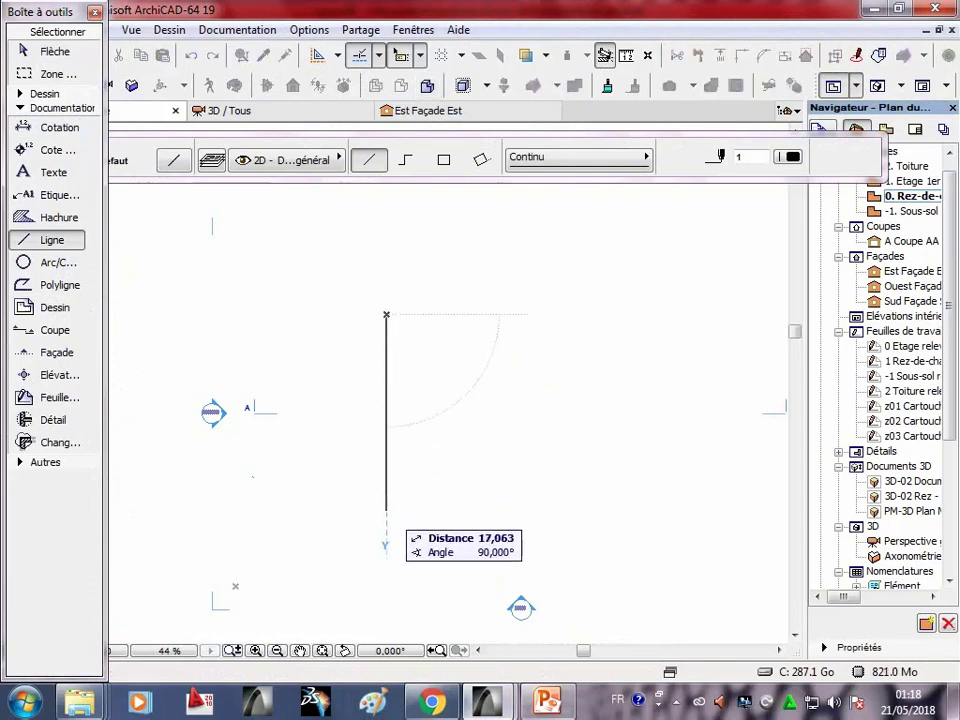
click(386, 530)
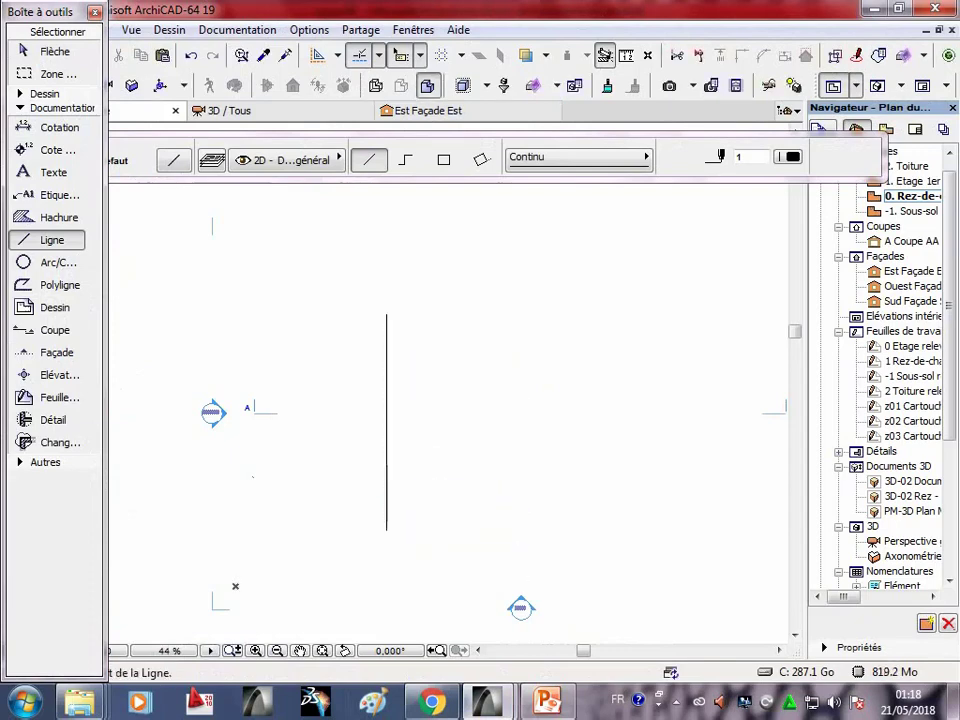
click(386, 530)
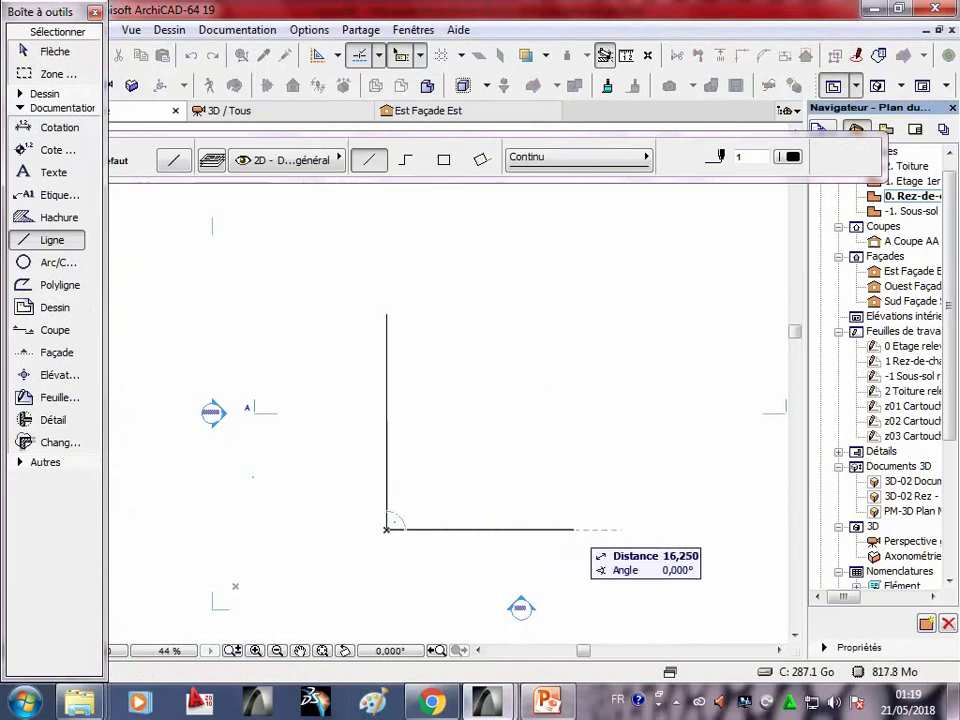
click(620, 529)
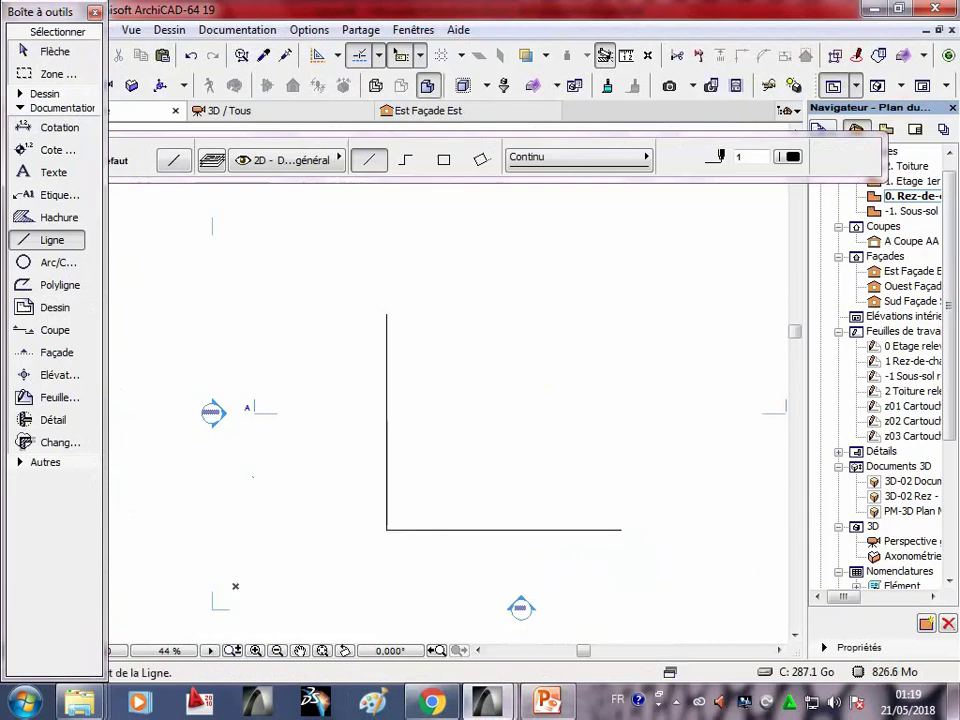
click(620, 530)
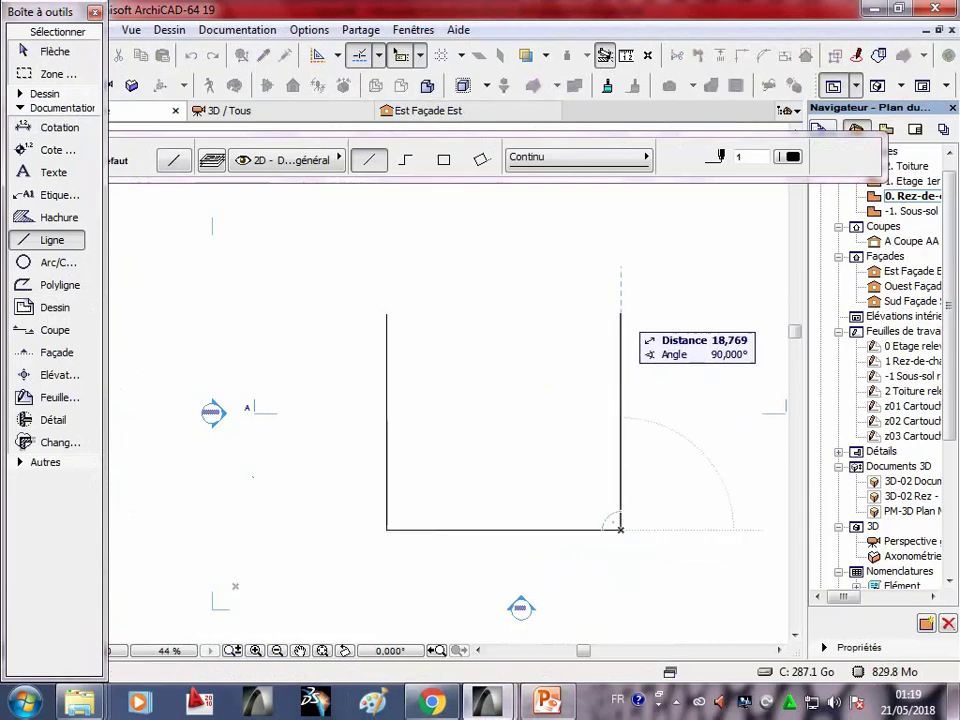
key(Escape)
- Start a circle at the top-right corner with the Arc/Circle tool, then cancel it
click(55, 51)
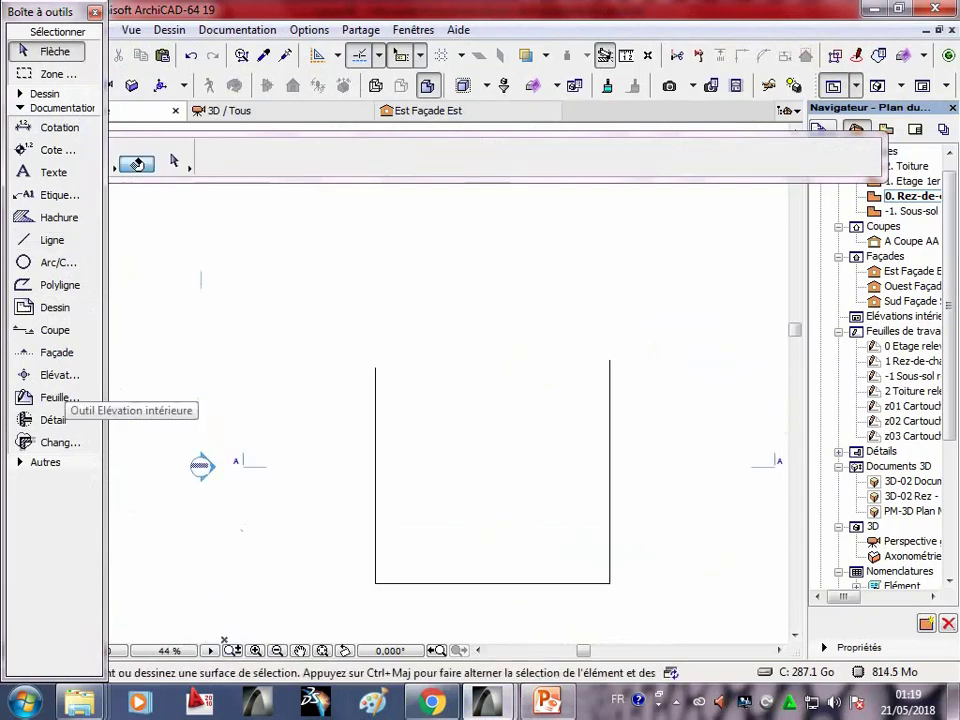
click(45, 263)
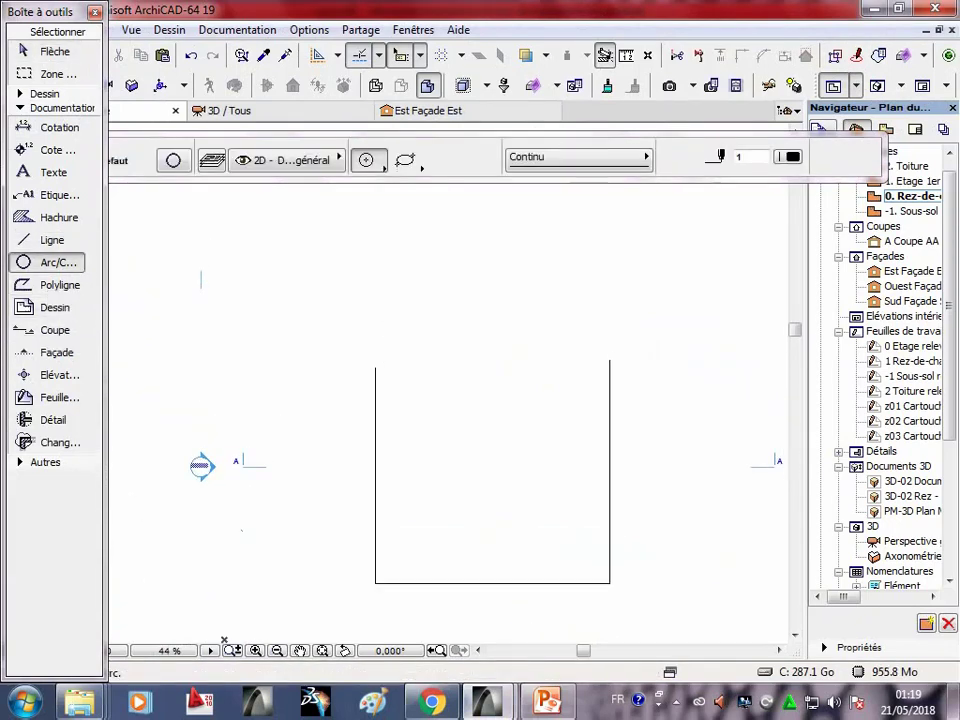
click(609, 360)
key(Escape)
click(45, 240)
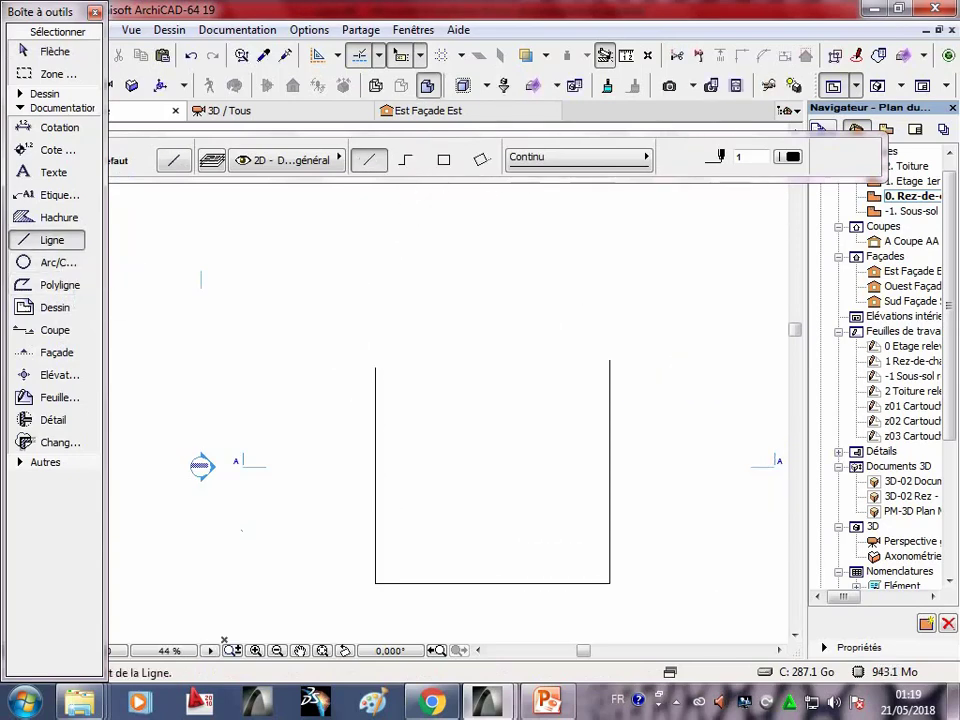
- Draw the top line from the top-right corner to just past the left side
click(609, 360)
click(347, 360)
key(Escape)
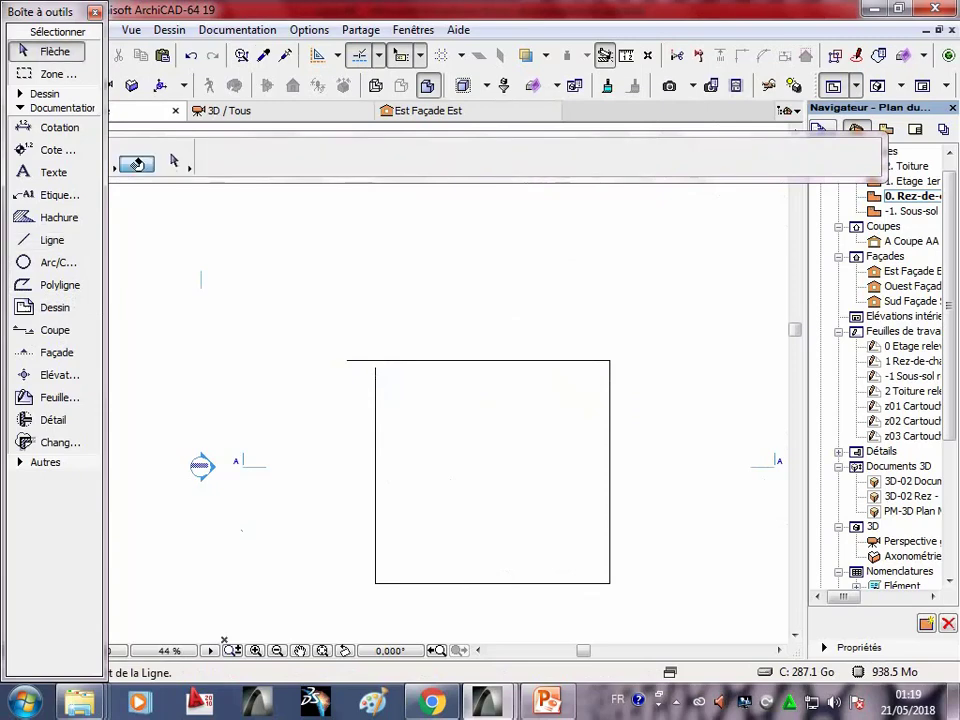
- Stretch the left side up and trim the overhang at the top-left corner
click(375, 470)
click(375, 368)
click(375, 341)
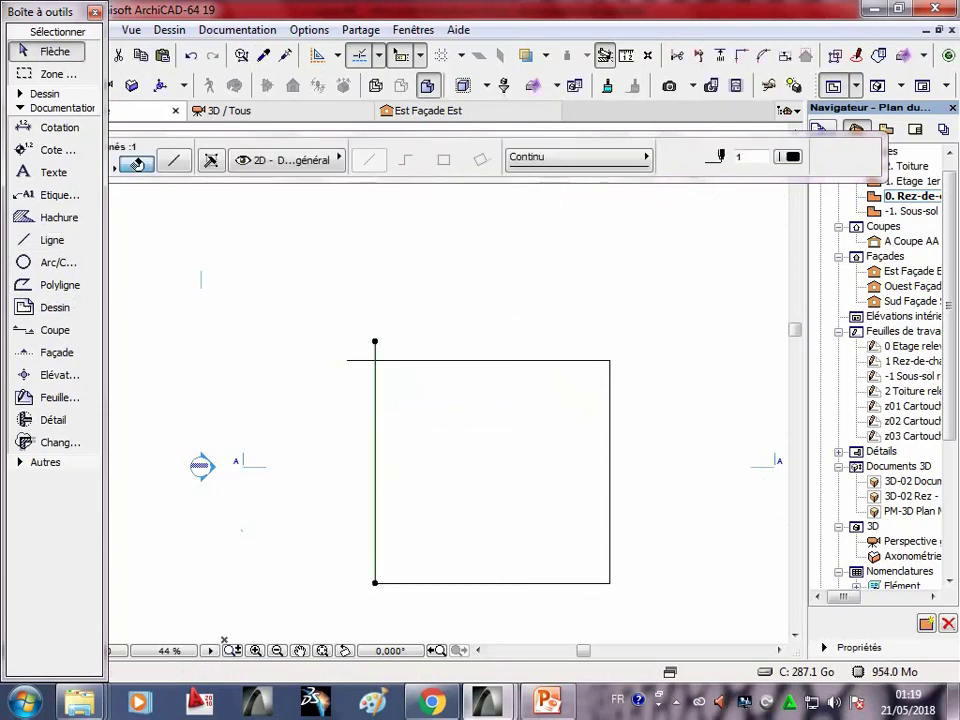
key(Escape)
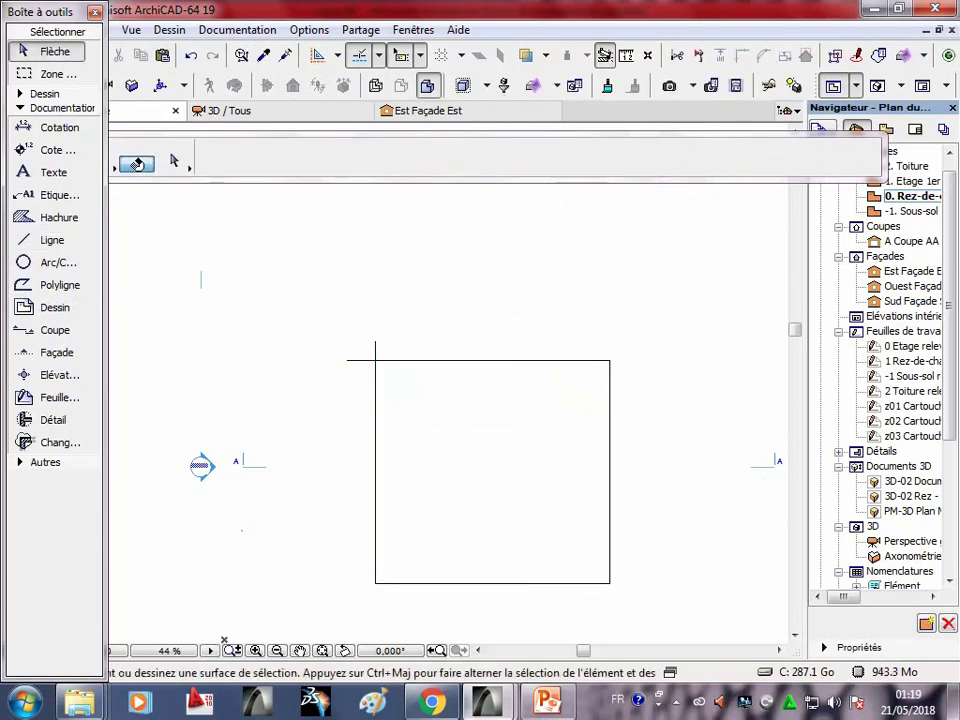
ctrl+click(361, 360)
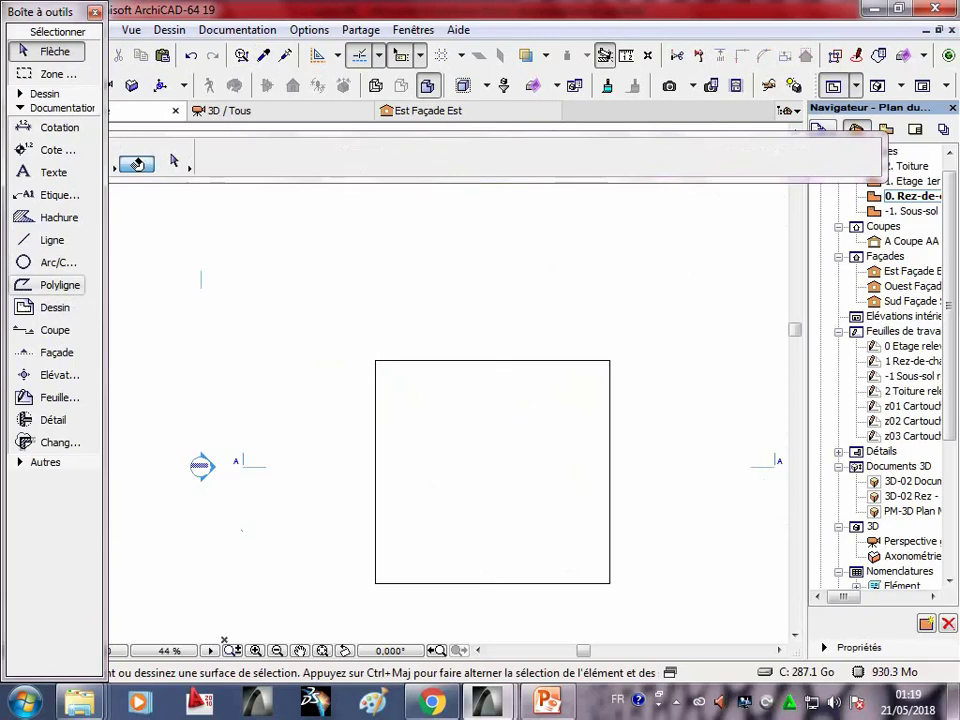
- Attempt the arch with the three-point arc method, cancelling the unfinished arcs
click(55, 262)
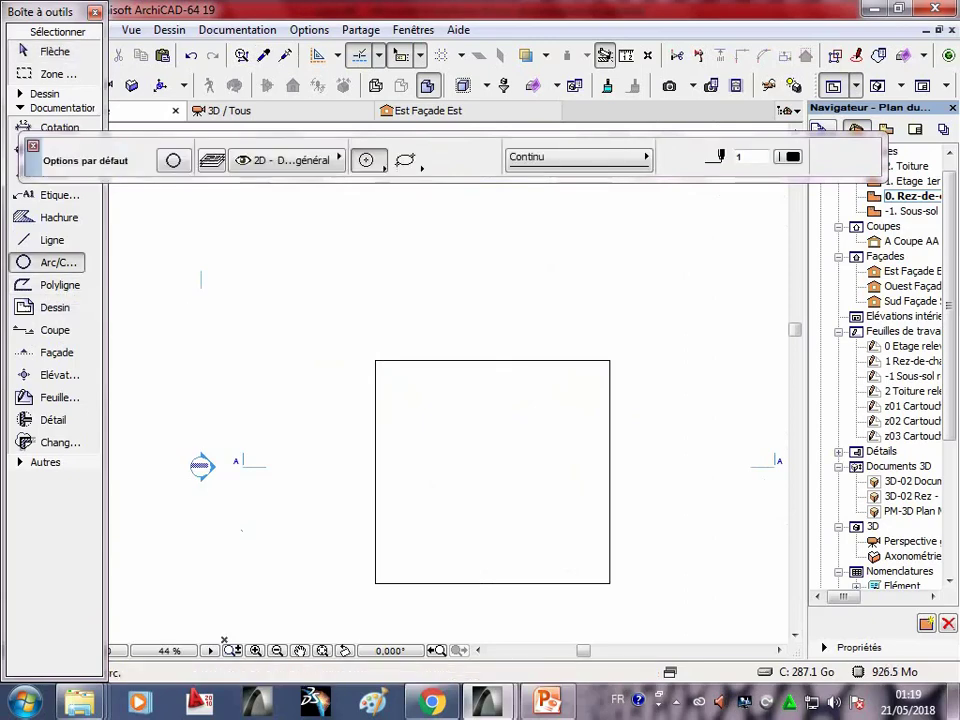
click(367, 160)
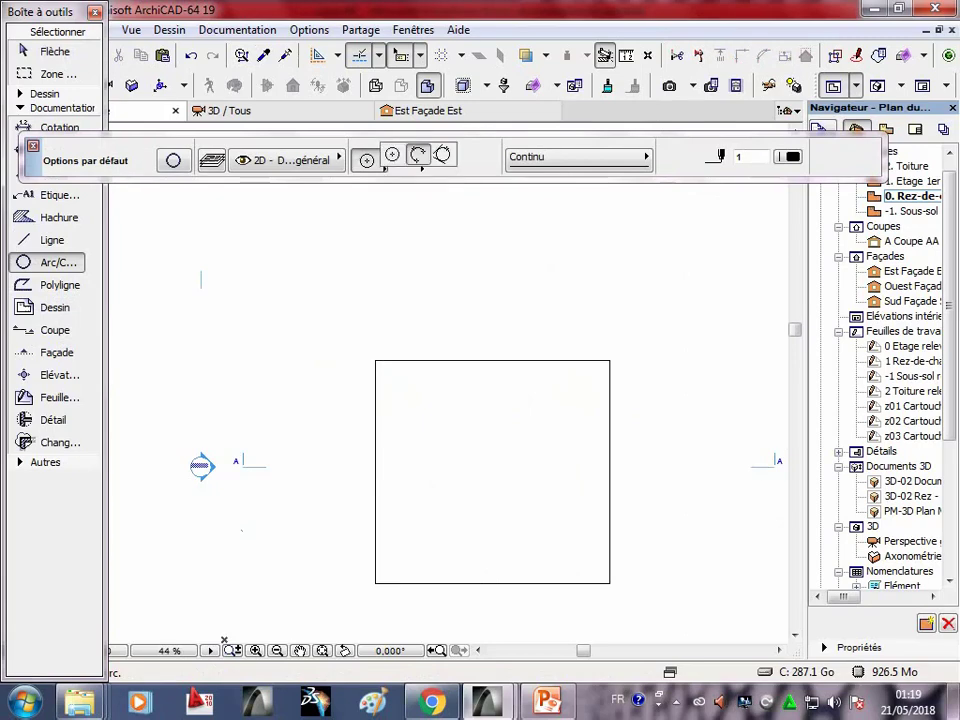
click(417, 154)
click(375, 360)
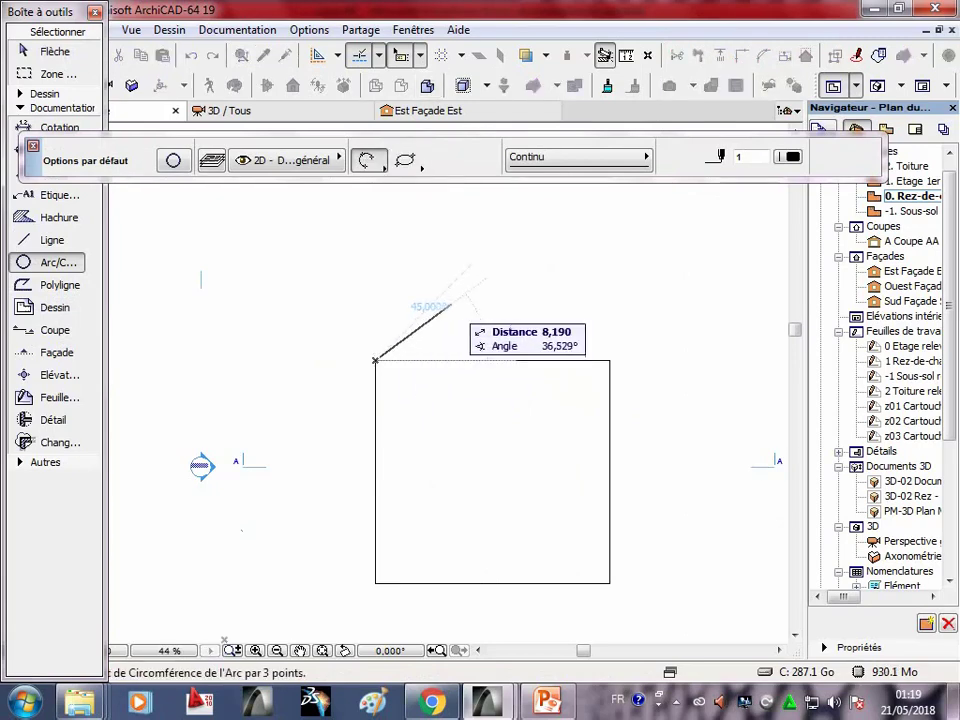
click(609, 360)
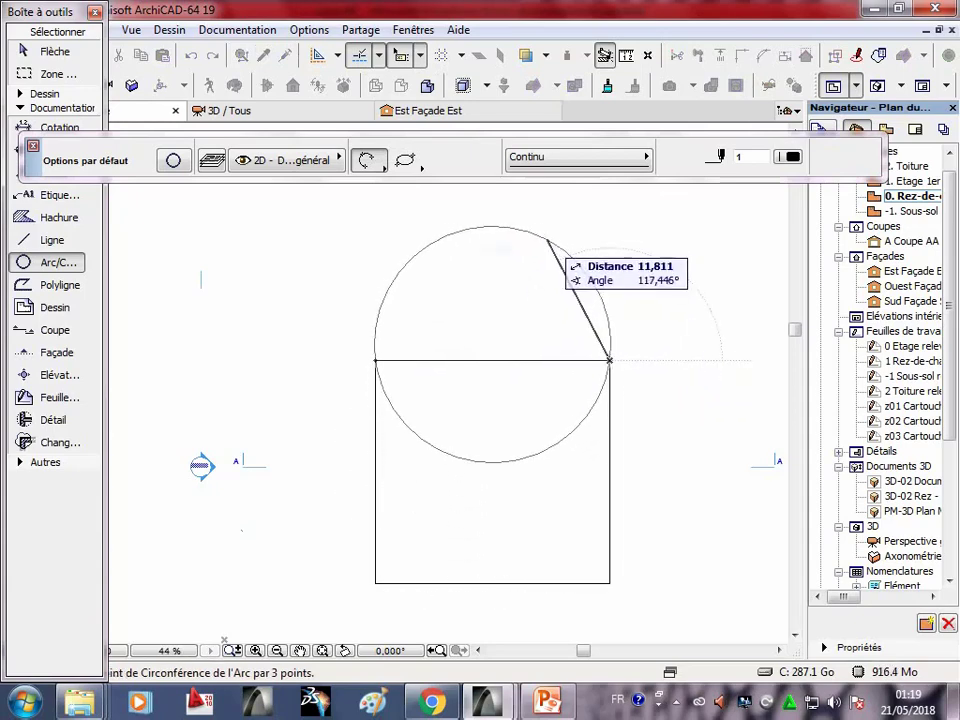
click(487, 233)
key(Escape)
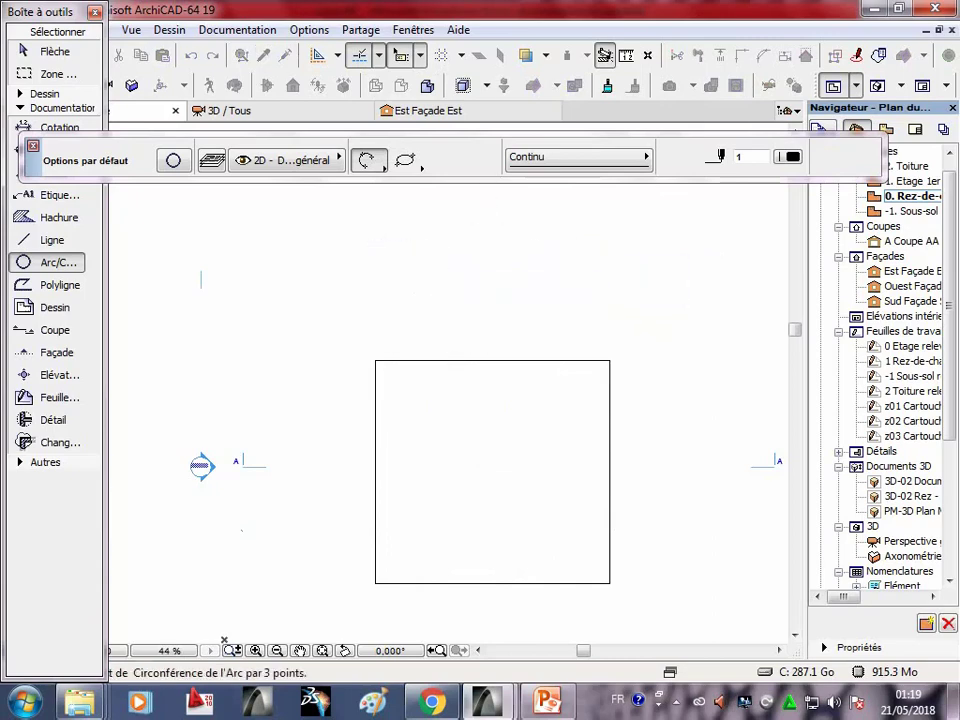
key(Escape)
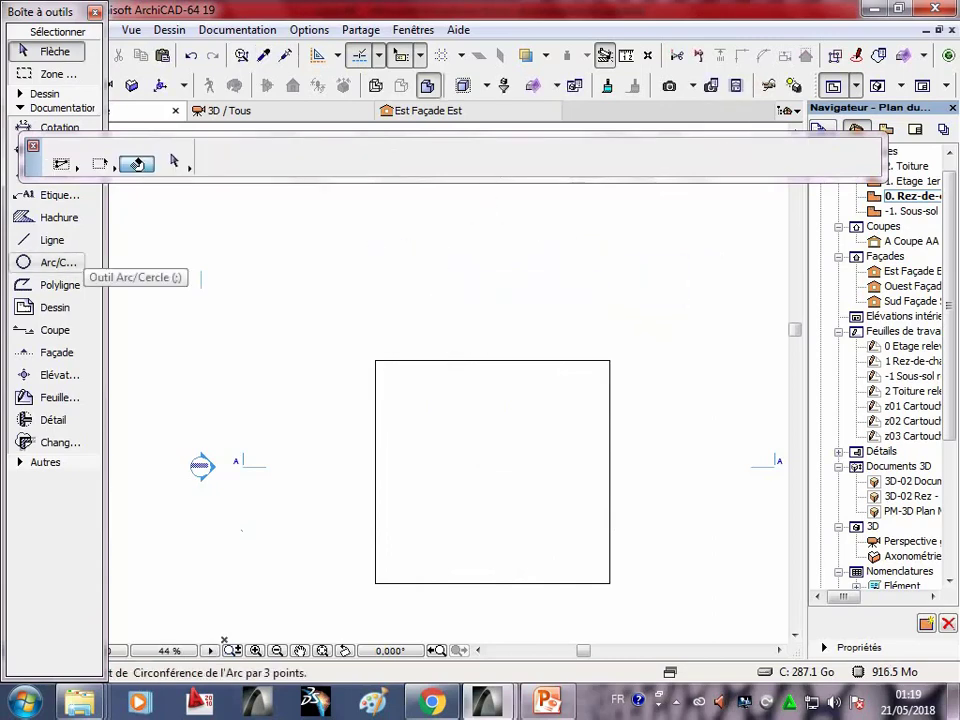
click(48, 262)
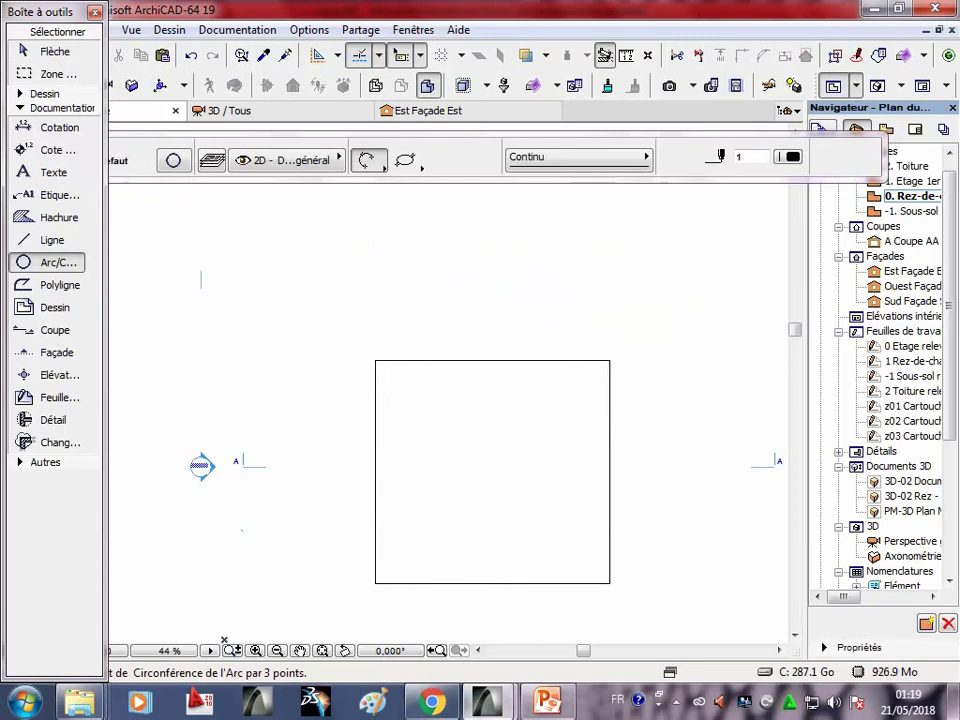
click(492, 360)
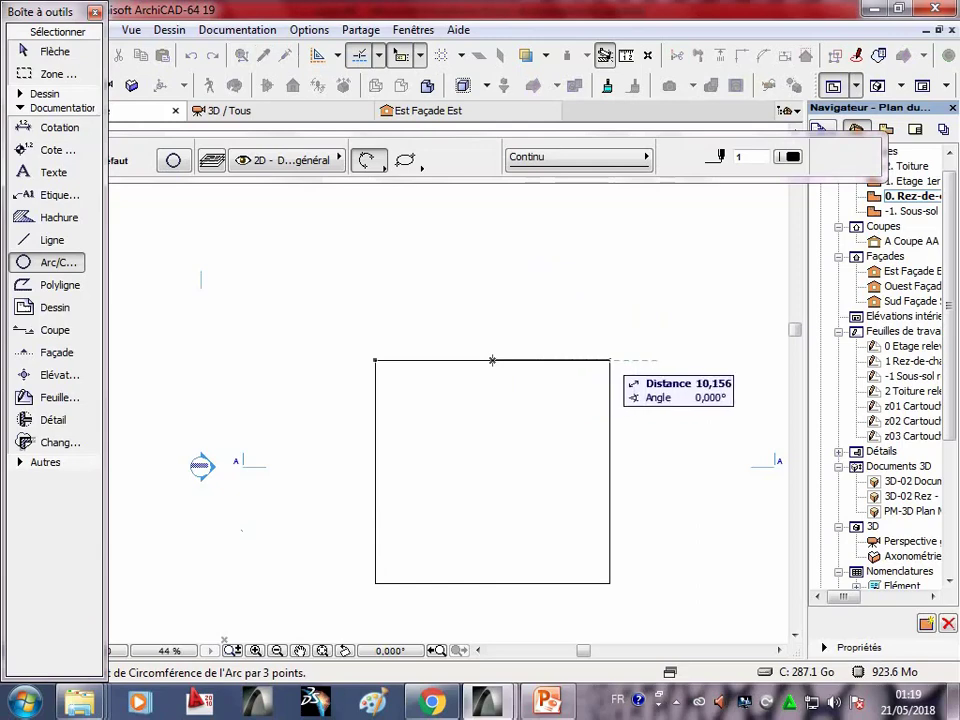
click(609, 360)
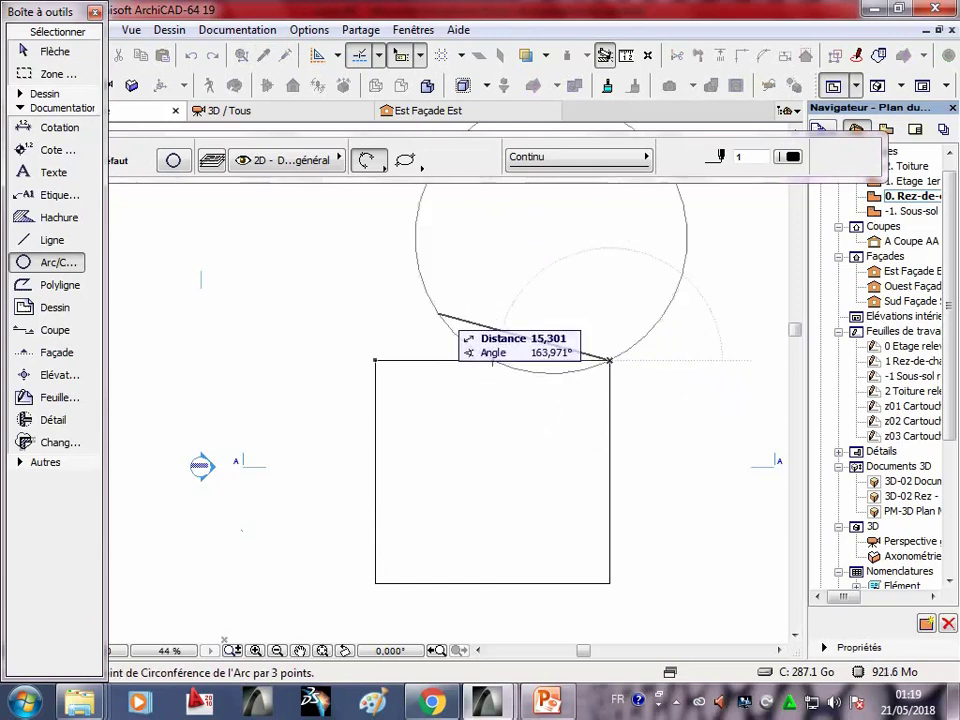
key(Escape)
- Draw a 180° centre-and-radius arc from the top-edge midpoint, right corner to left corner
click(367, 160)
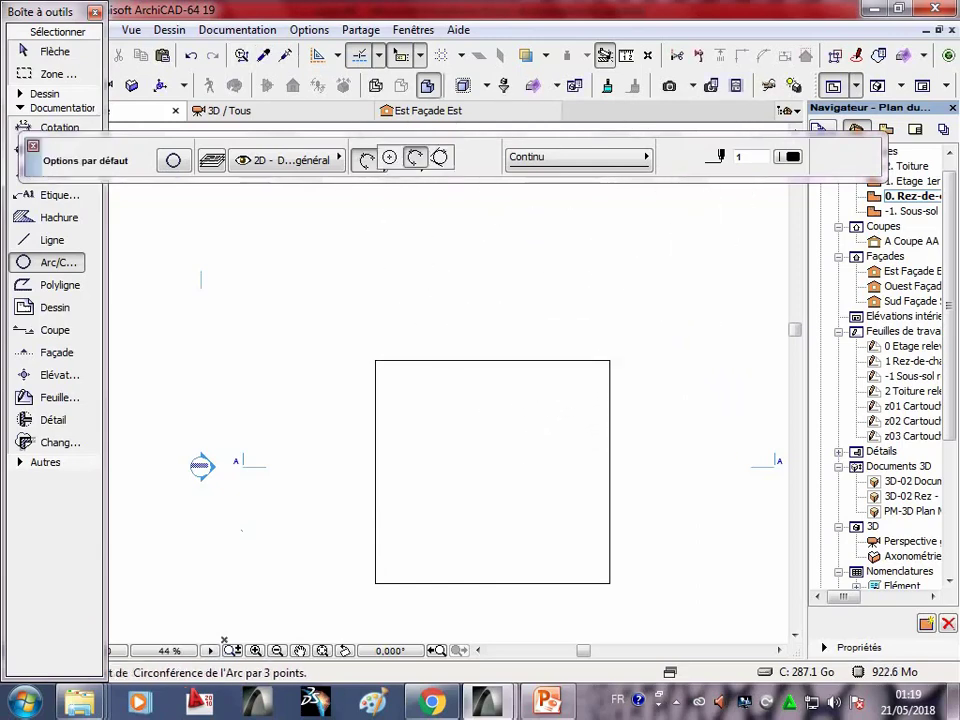
click(392, 157)
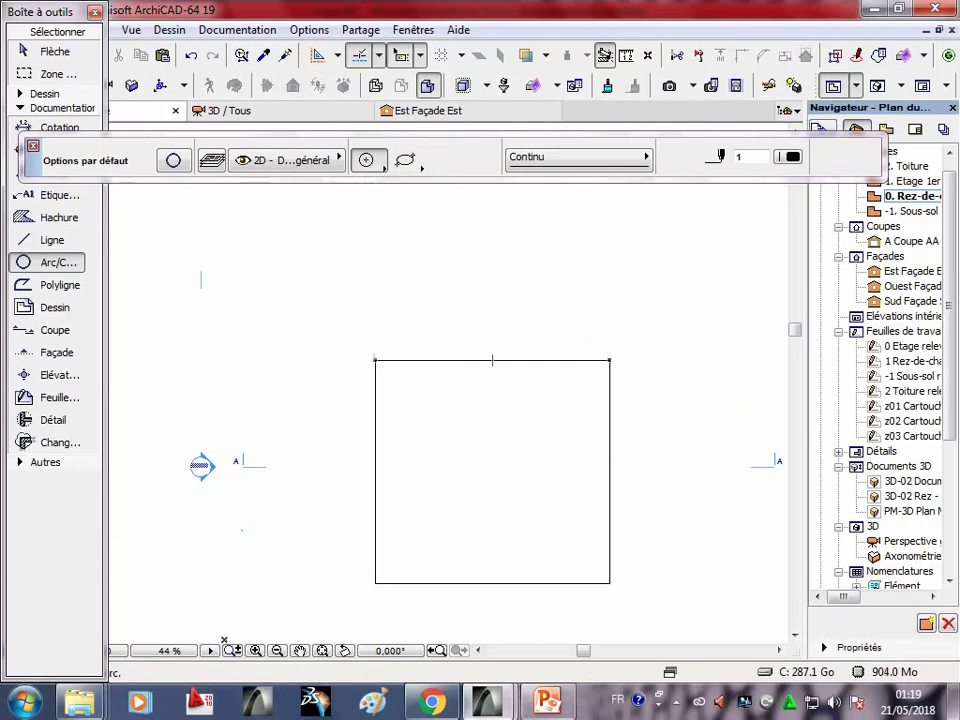
click(492, 360)
click(609, 360)
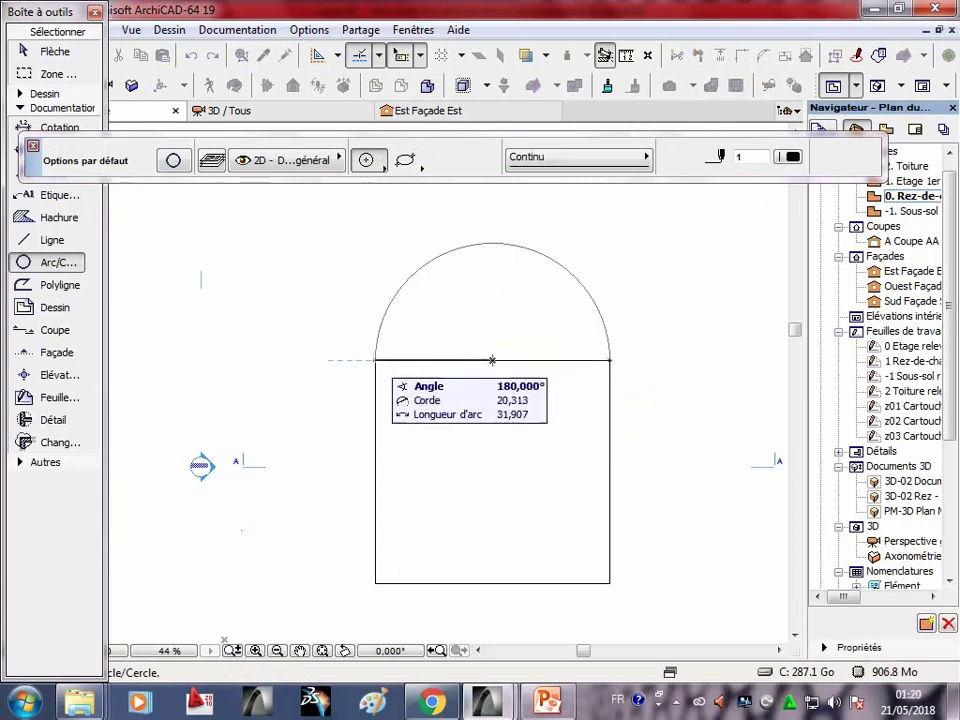
click(375, 360)
click(45, 51)
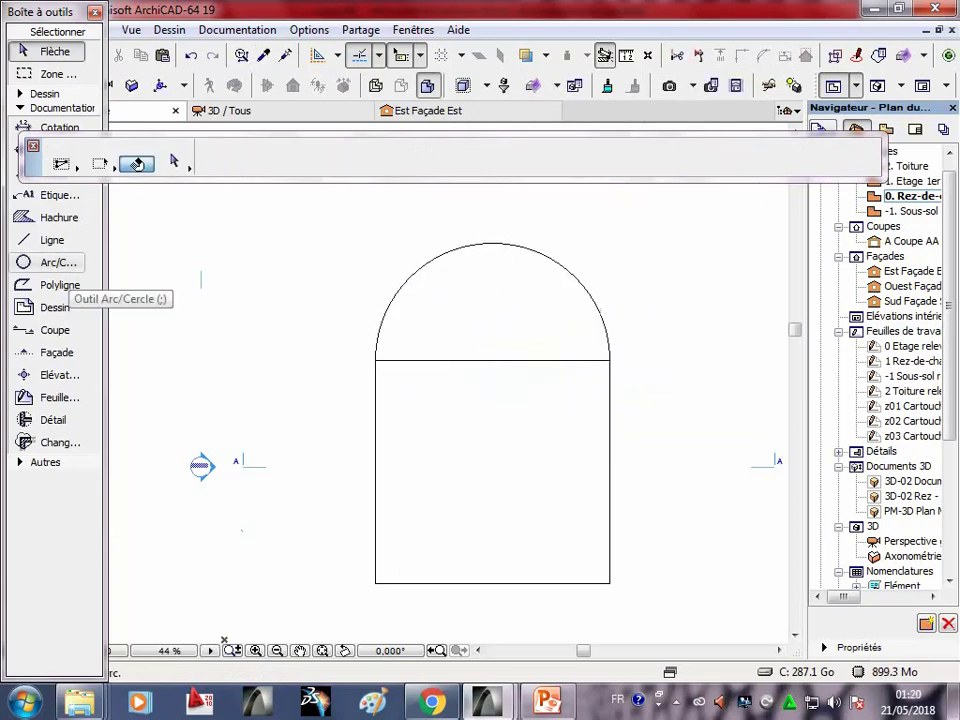
- Draw the inner door's left jamb, head line and right jamb on the bottom edge
click(48, 285)
click(48, 240)
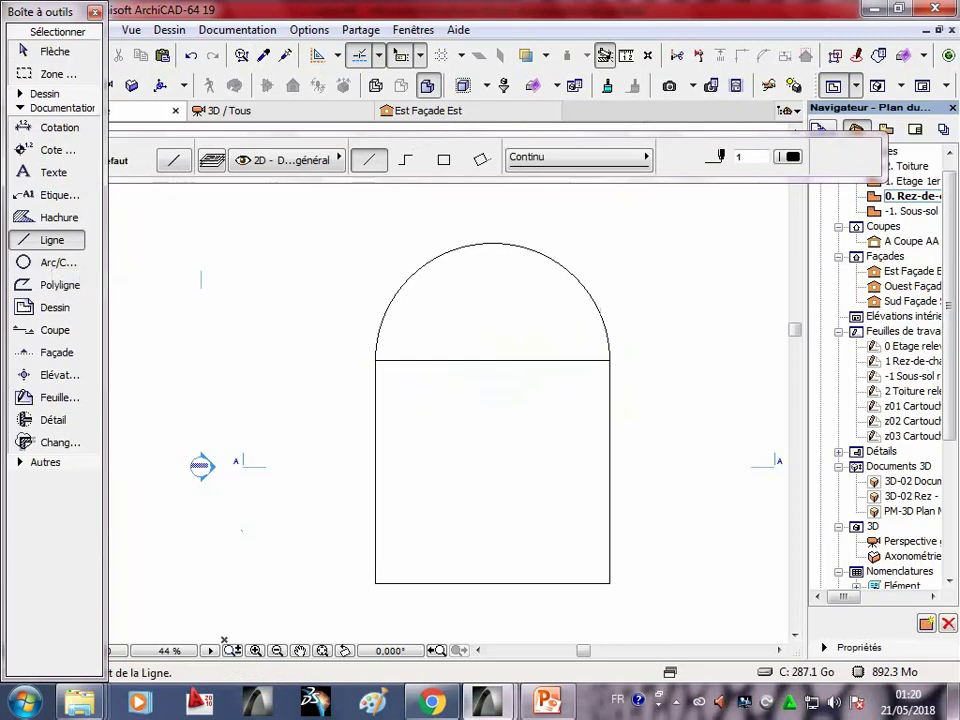
click(426, 583)
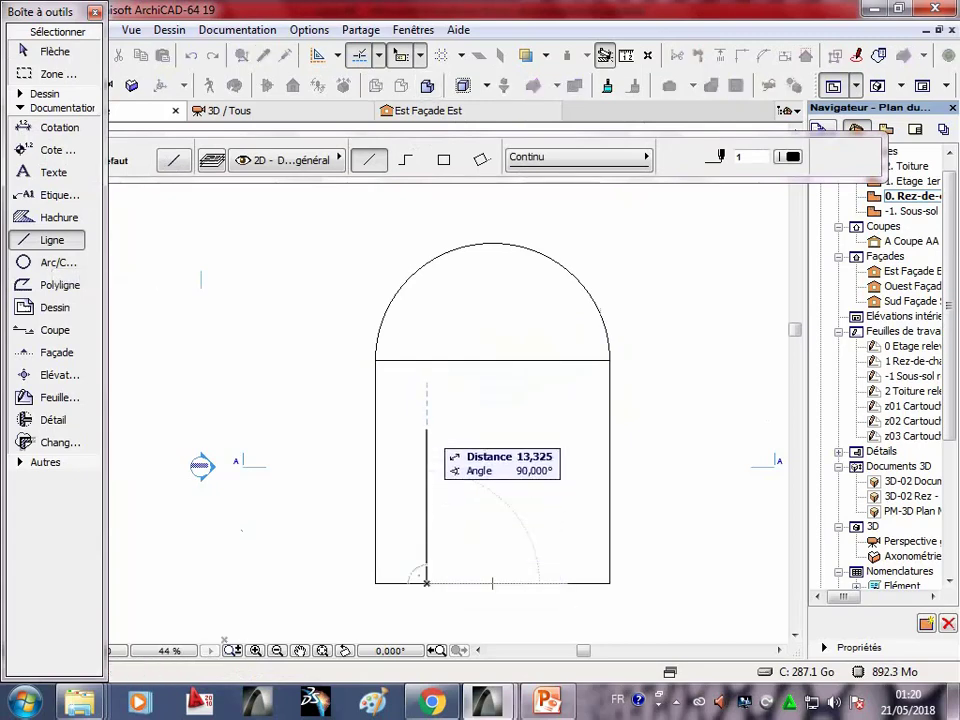
click(426, 403)
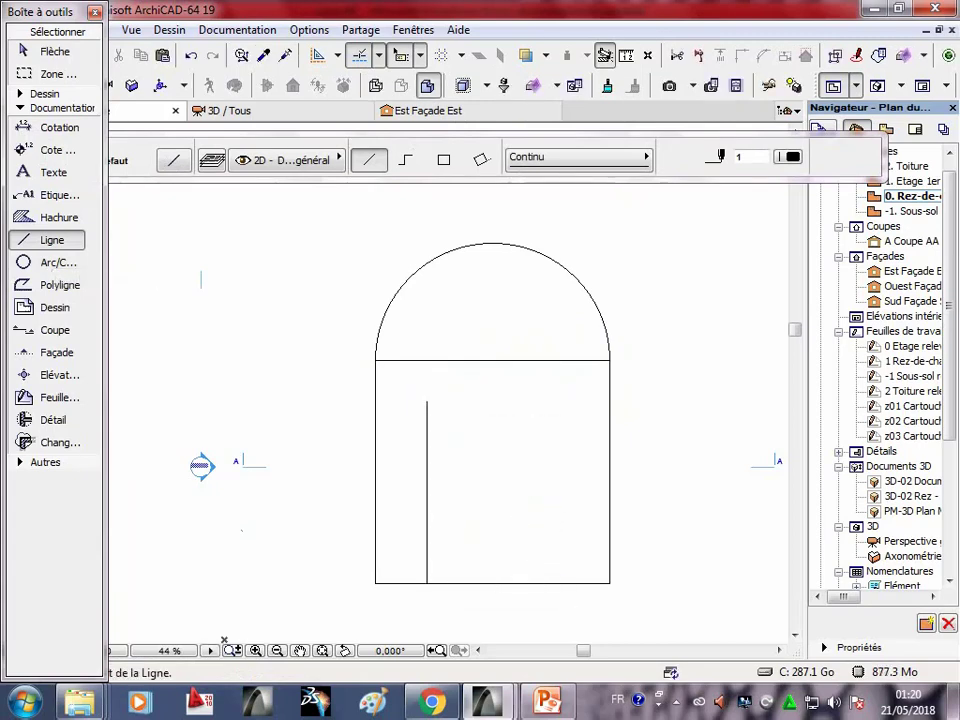
click(426, 403)
click(545, 402)
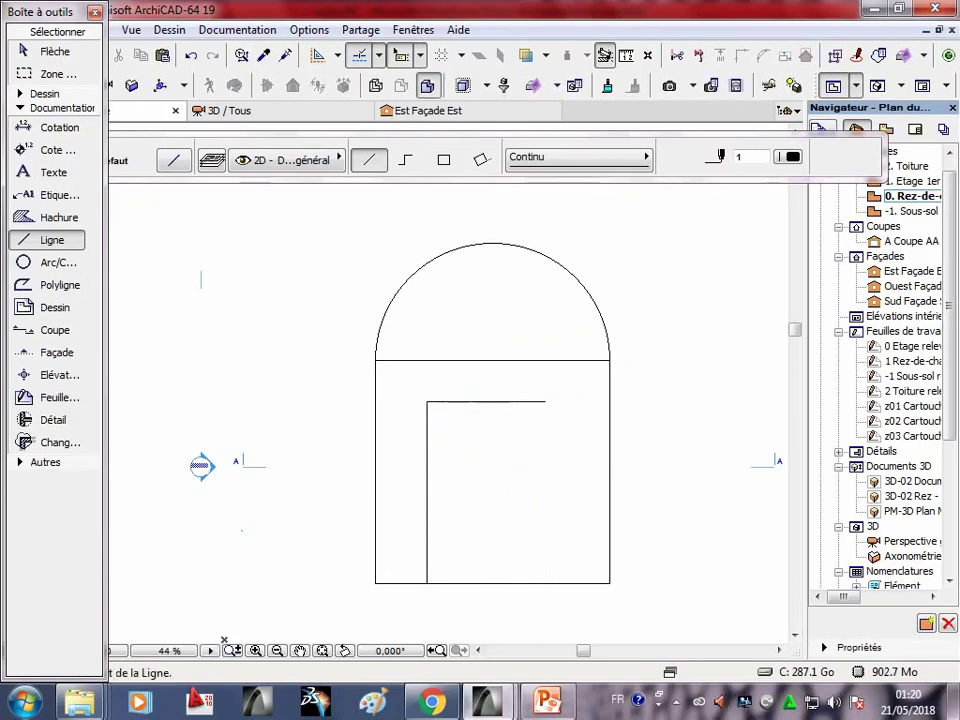
click(545, 402)
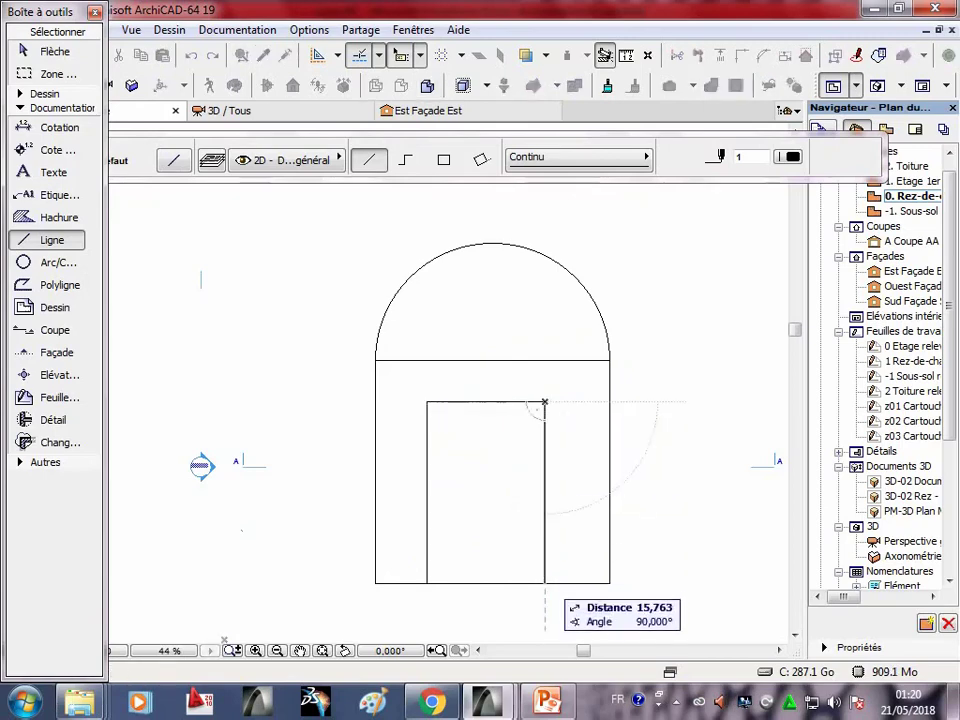
click(545, 583)
click(40, 51)
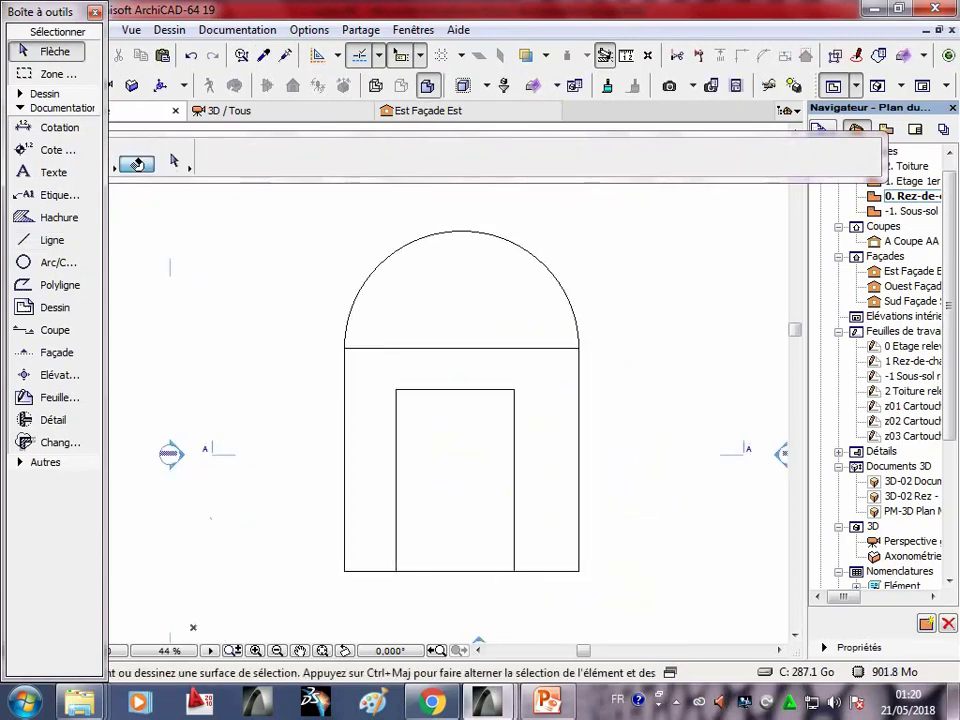
- Select the arch to check it, then clear the selection
scroll(528, 440, down, 1)
scroll(528, 440, up, 1)
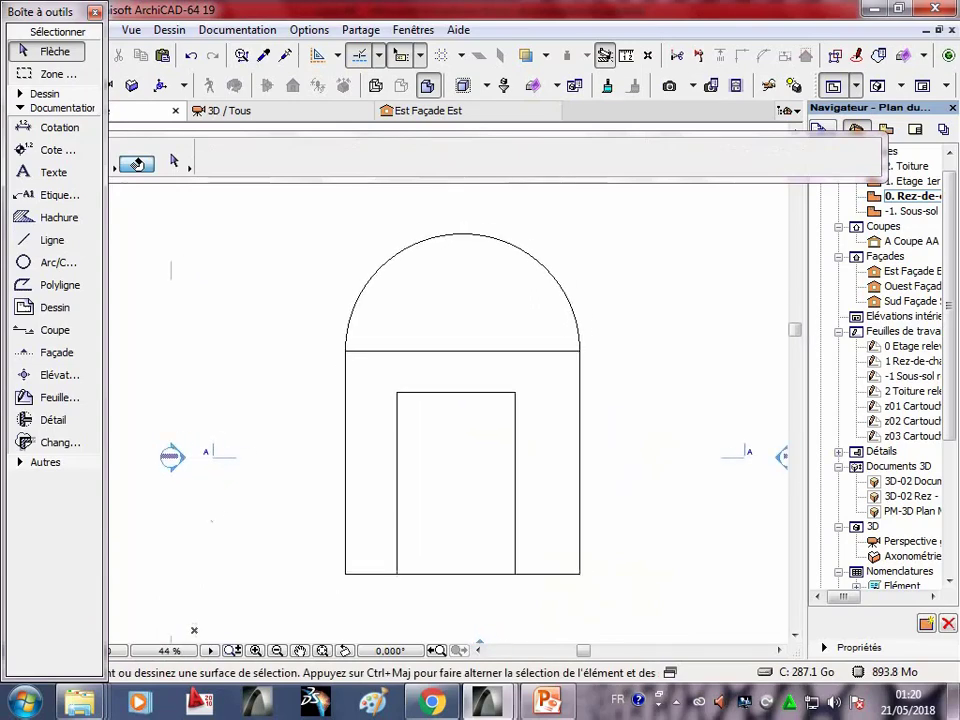
click(462, 234)
click(462, 234)
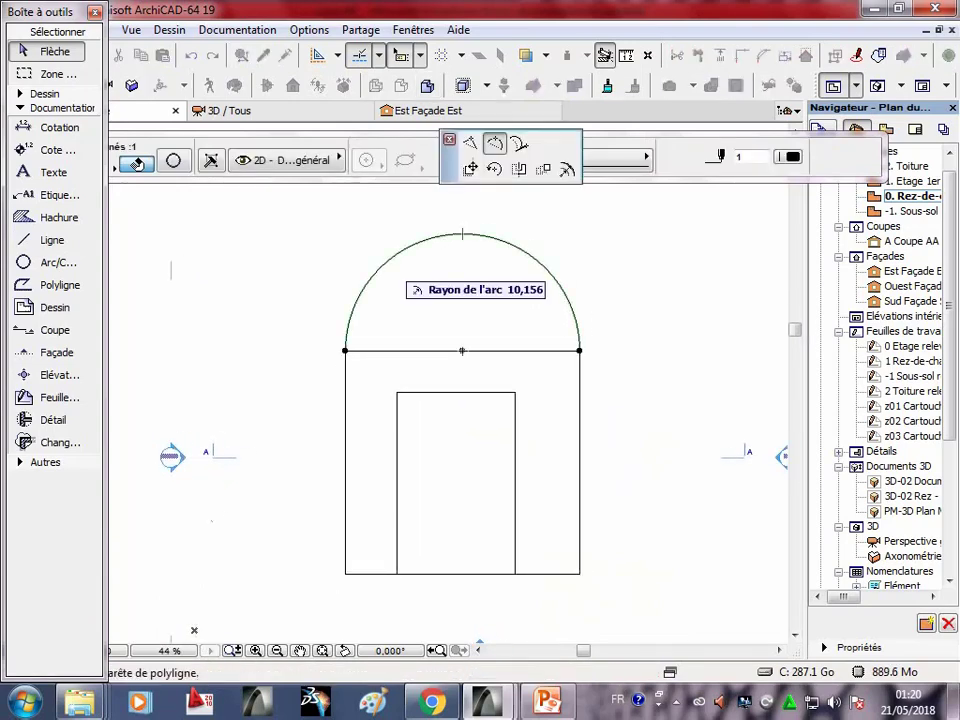
key(Escape)
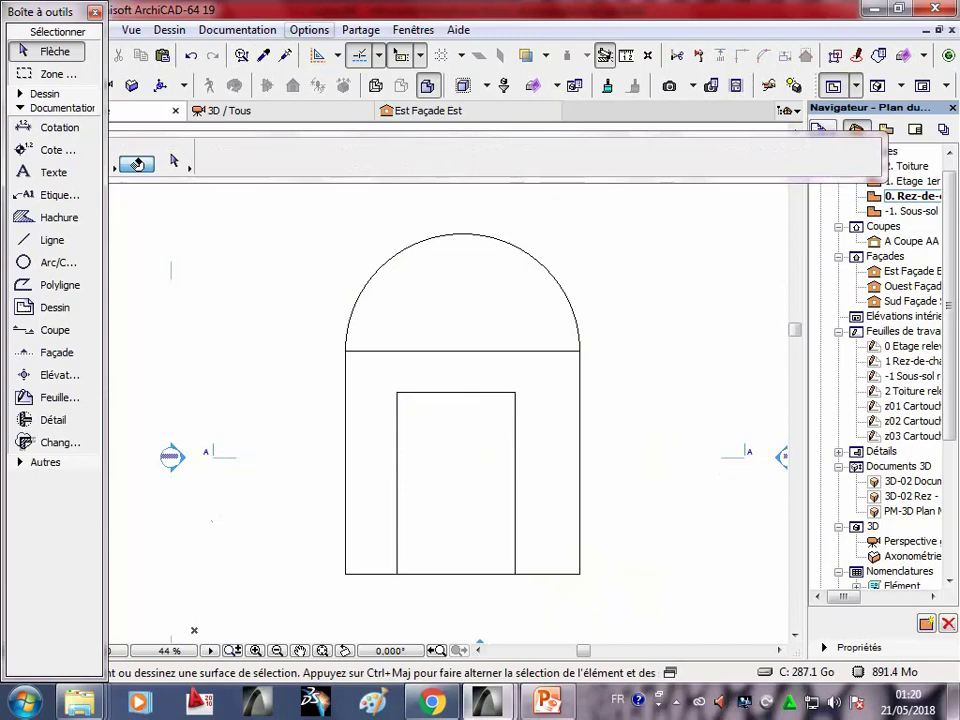
- Set pen 1's thickness to 5,00 mm in the model-view pens and colours settings
click(309, 29)
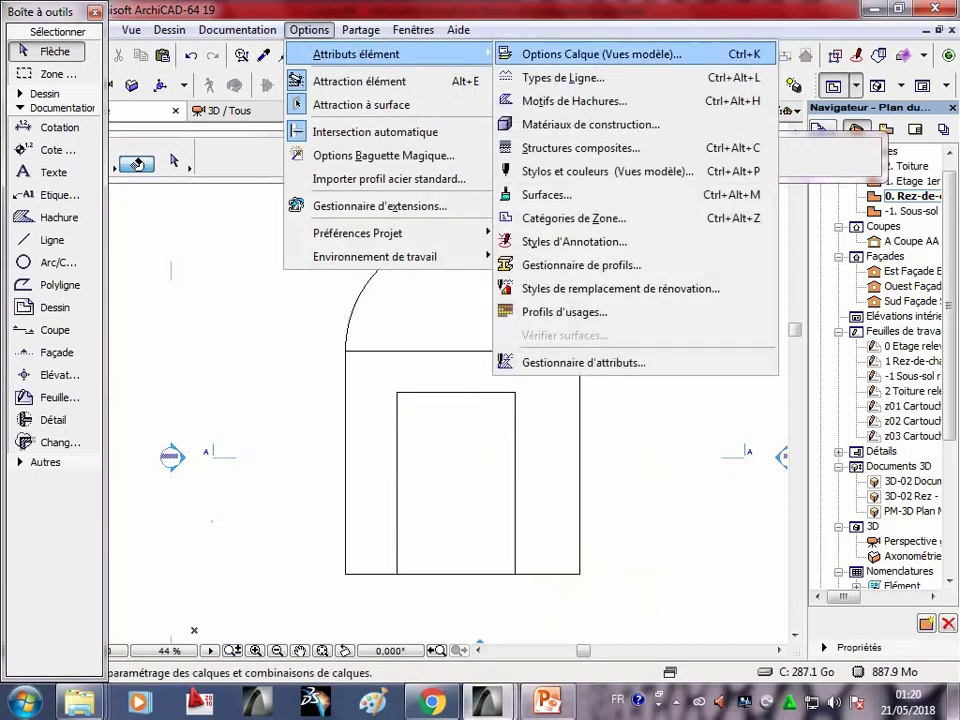
mouse_move(356, 54)
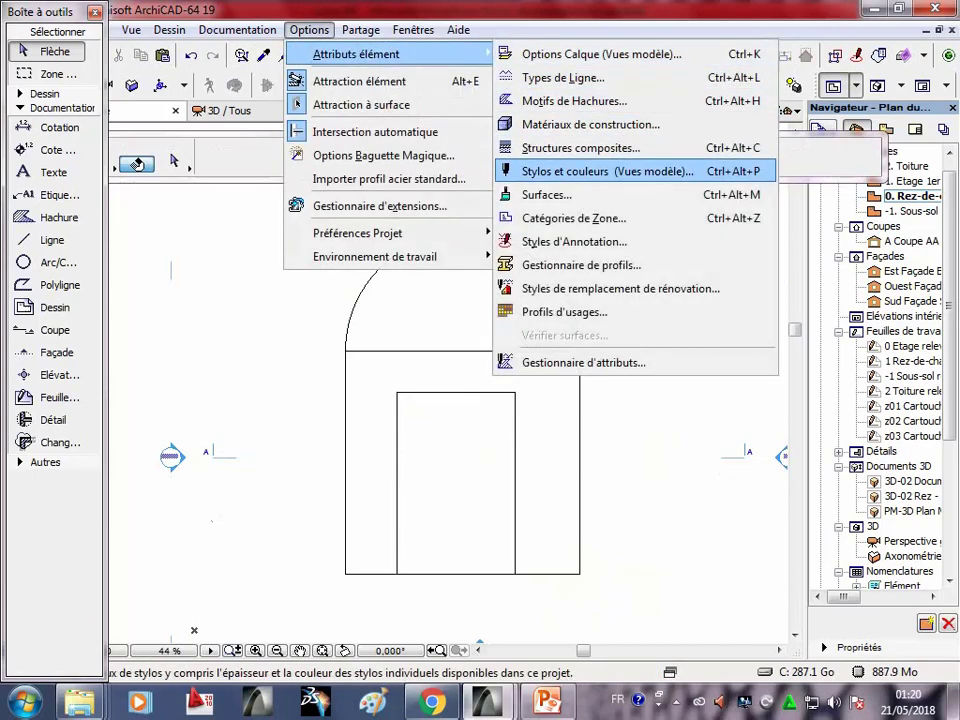
key(Return)
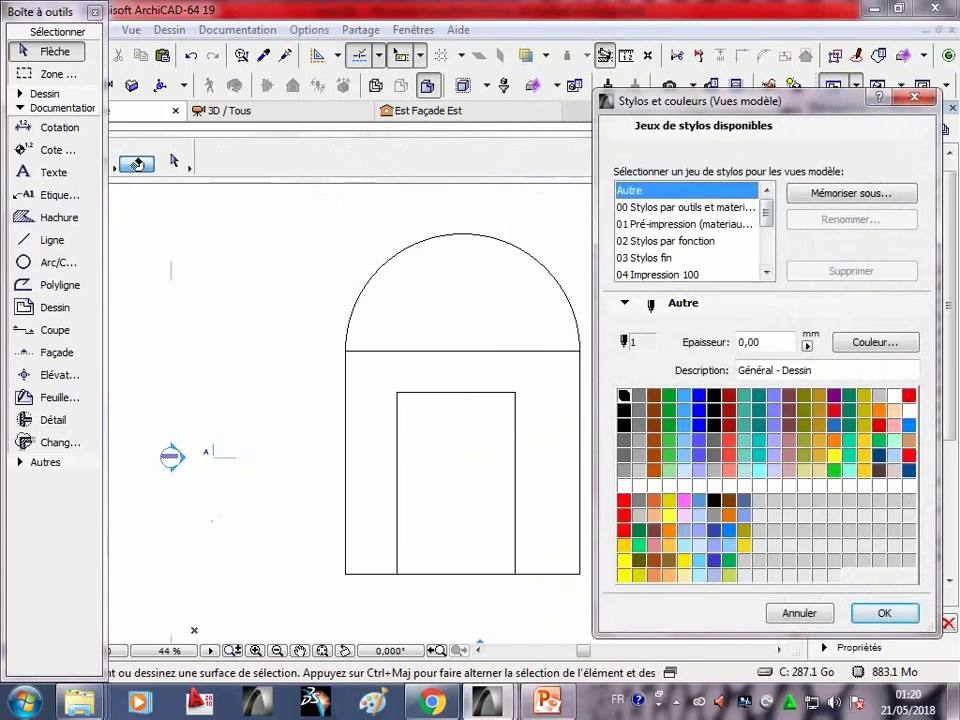
click(748, 342)
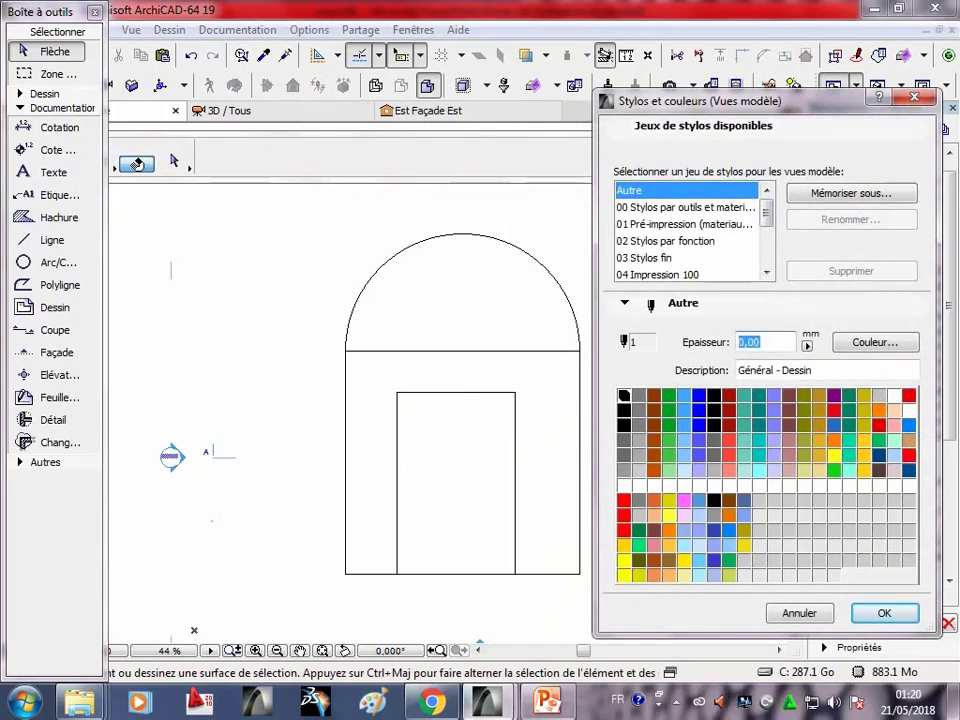
text(5)
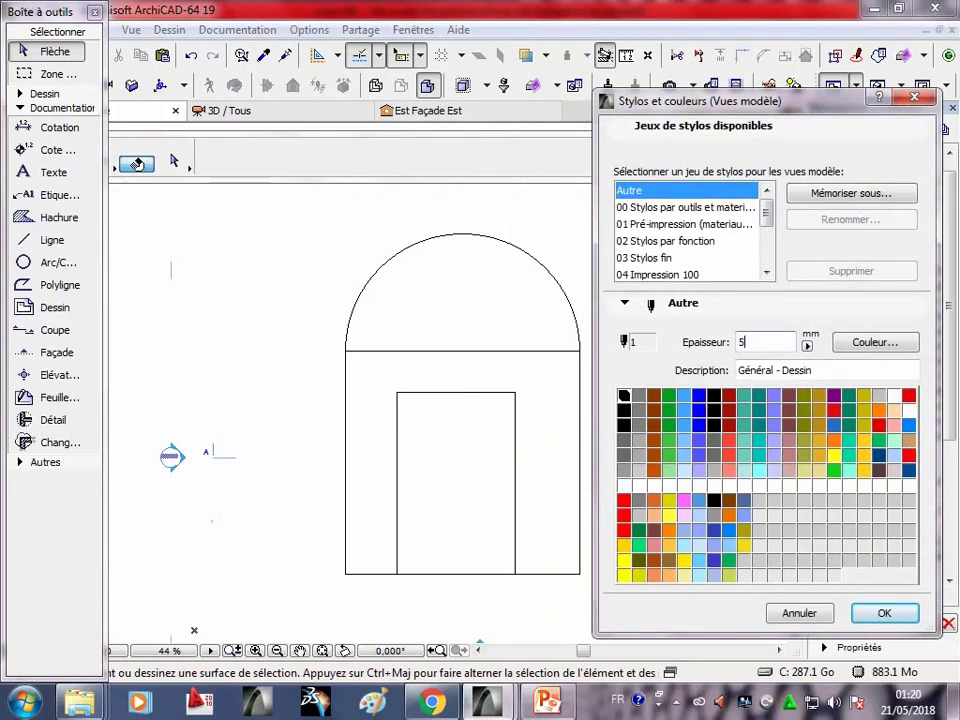
key(Tab)
key(Return)
- With the bottom line selected, set pen thickness to 5,00 mm again and pick pen 20
click(579, 462)
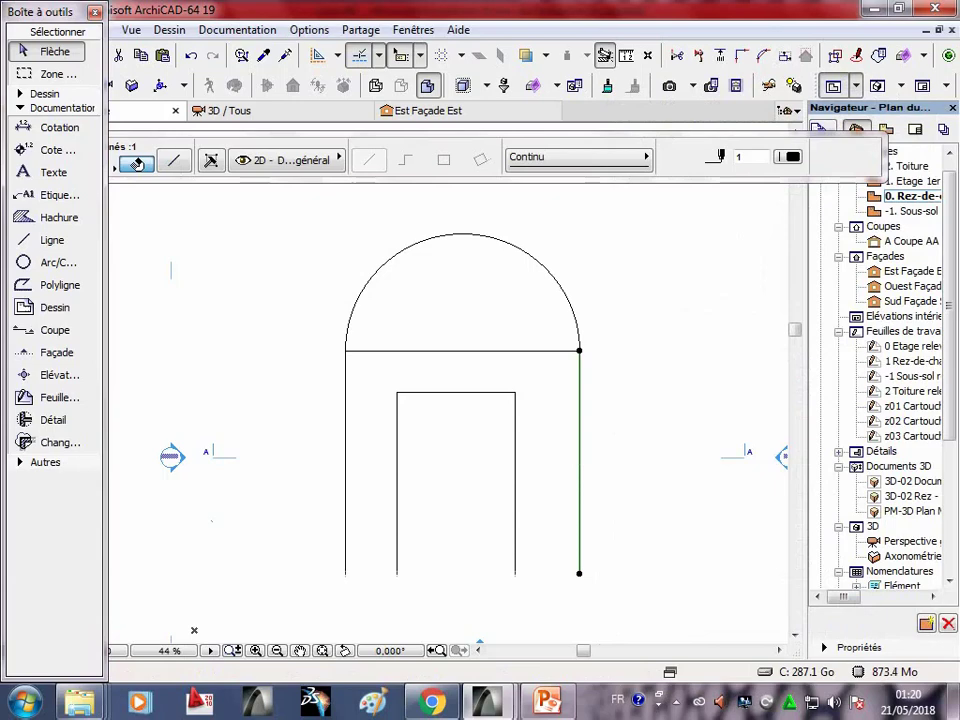
key(Escape)
click(462, 573)
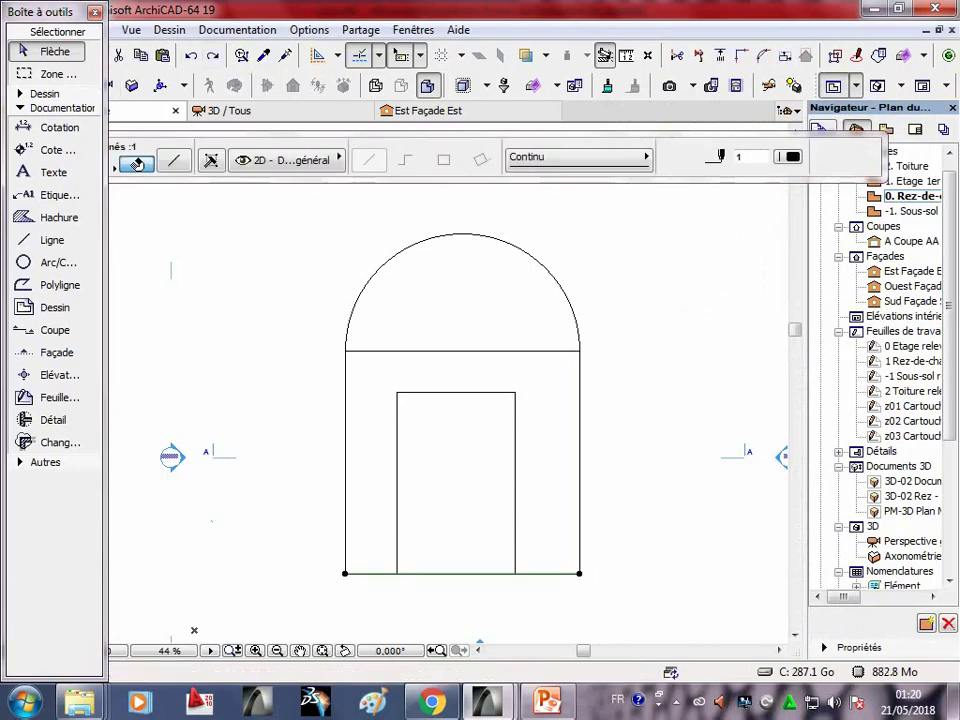
click(309, 29)
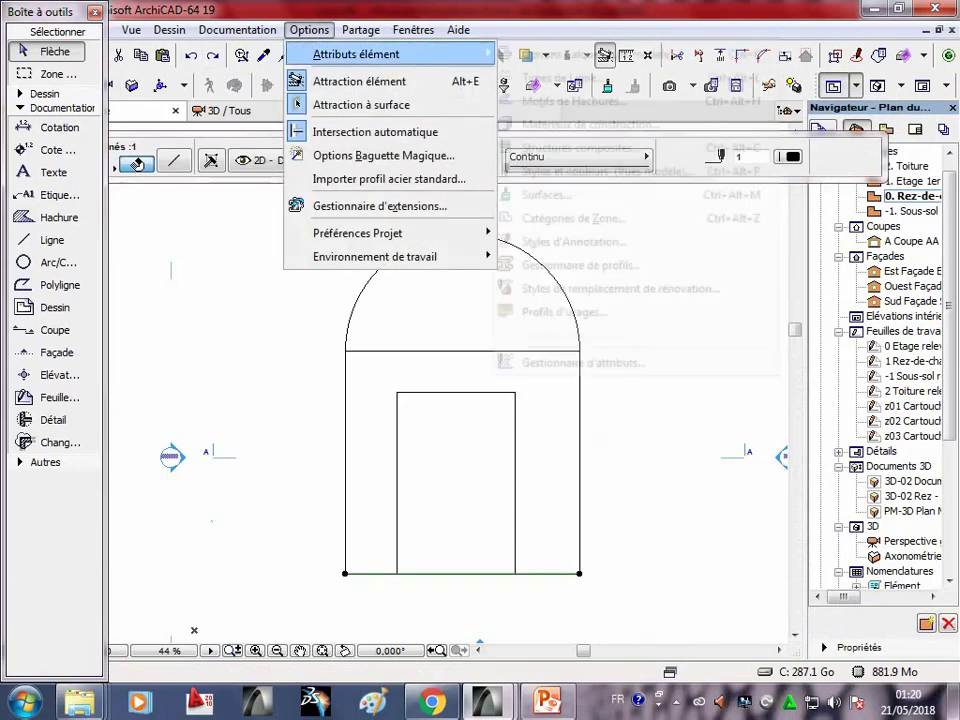
click(600, 171)
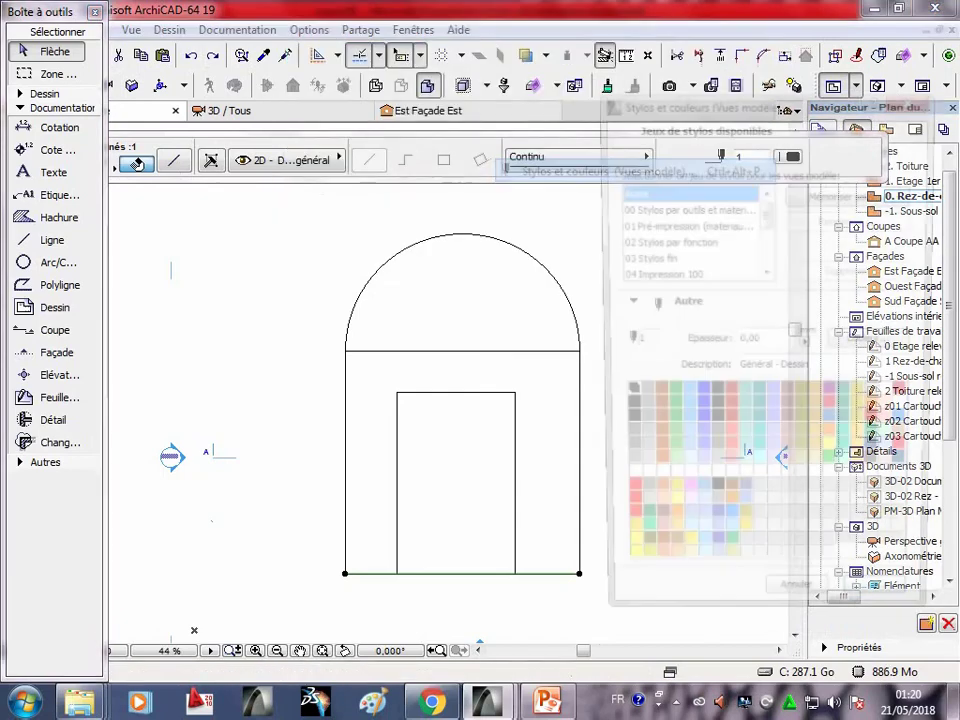
click(765, 342)
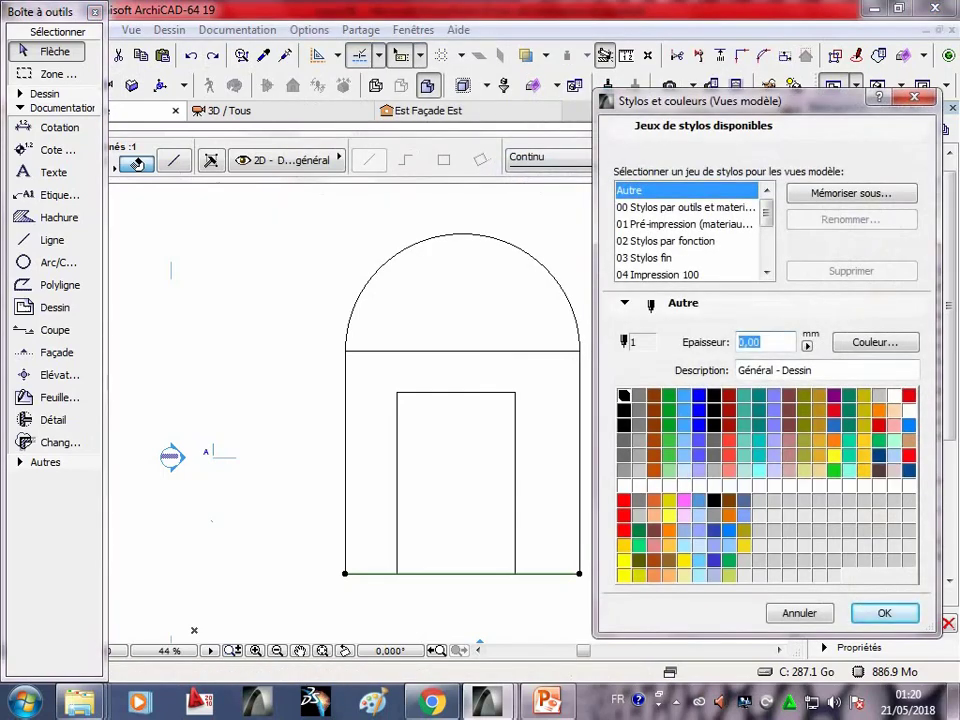
text(5)
key(Tab)
click(909, 395)
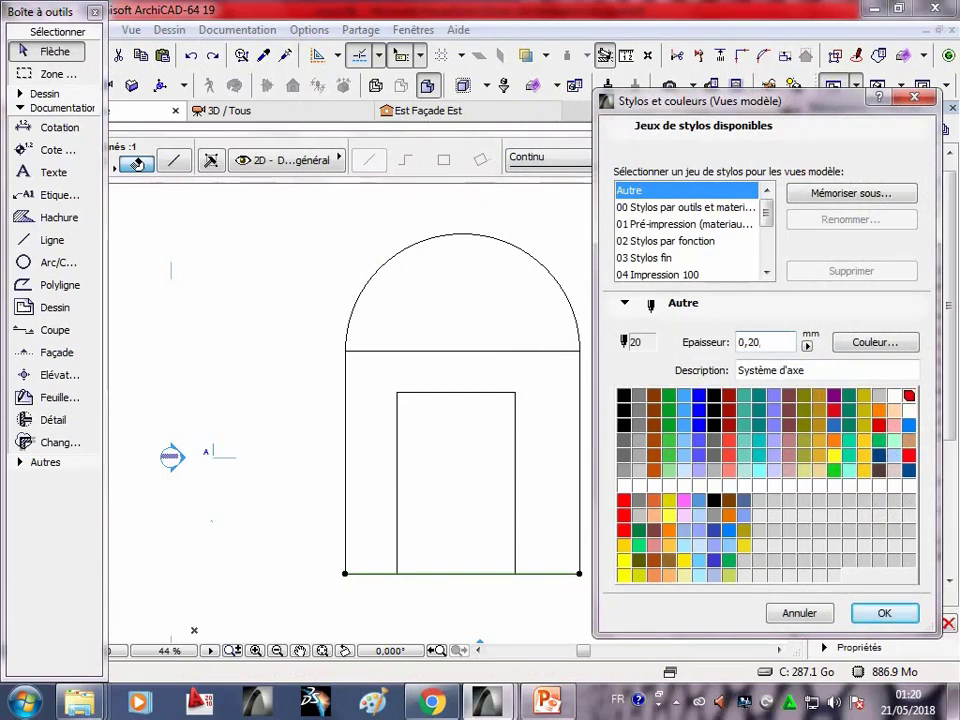
key(Return)
key(Escape)
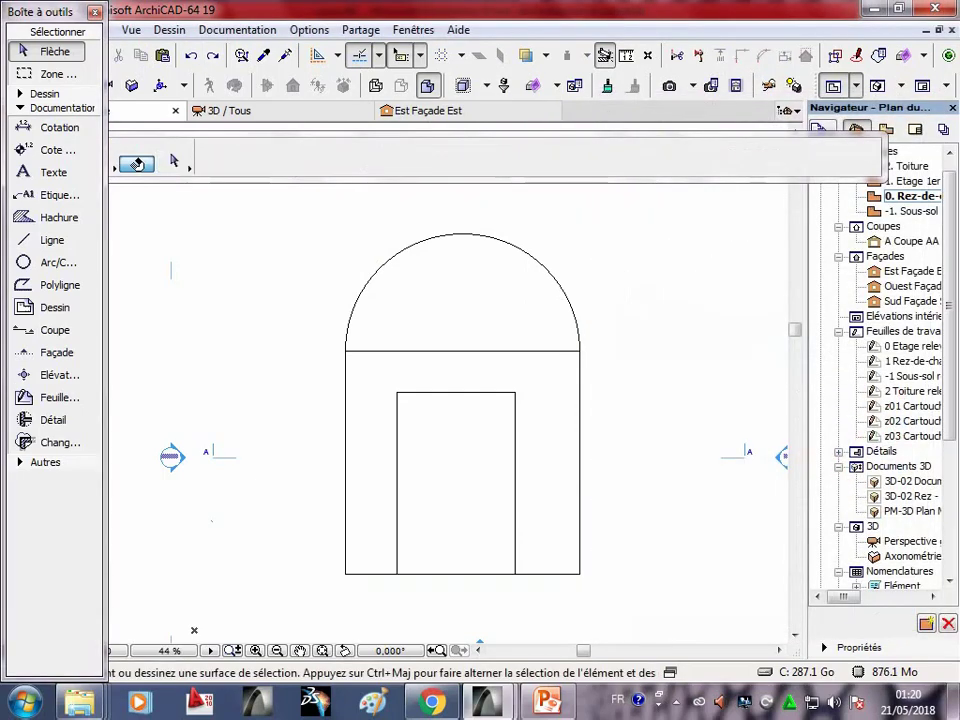
click(131, 29)
mouse_move(190, 81)
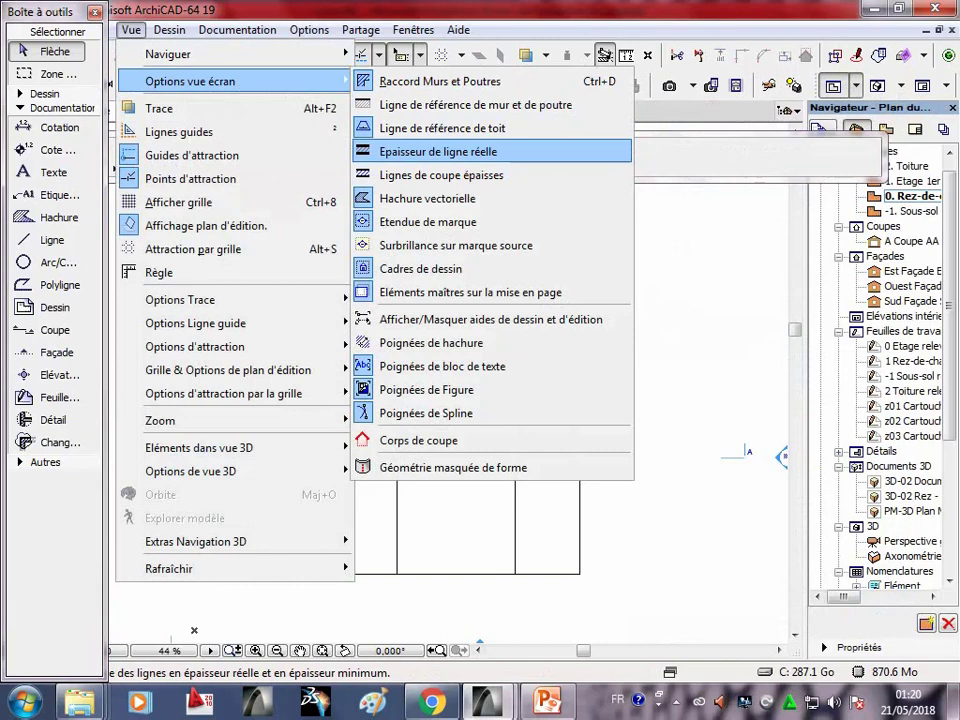
- Switch on Epaisseur de ligne réelle so lines display at true thickness
click(490, 151)
mouse_move(634, 292)
middle_down()
mouse_move(591, 263)
mouse_move(498, 271)
middle_up()
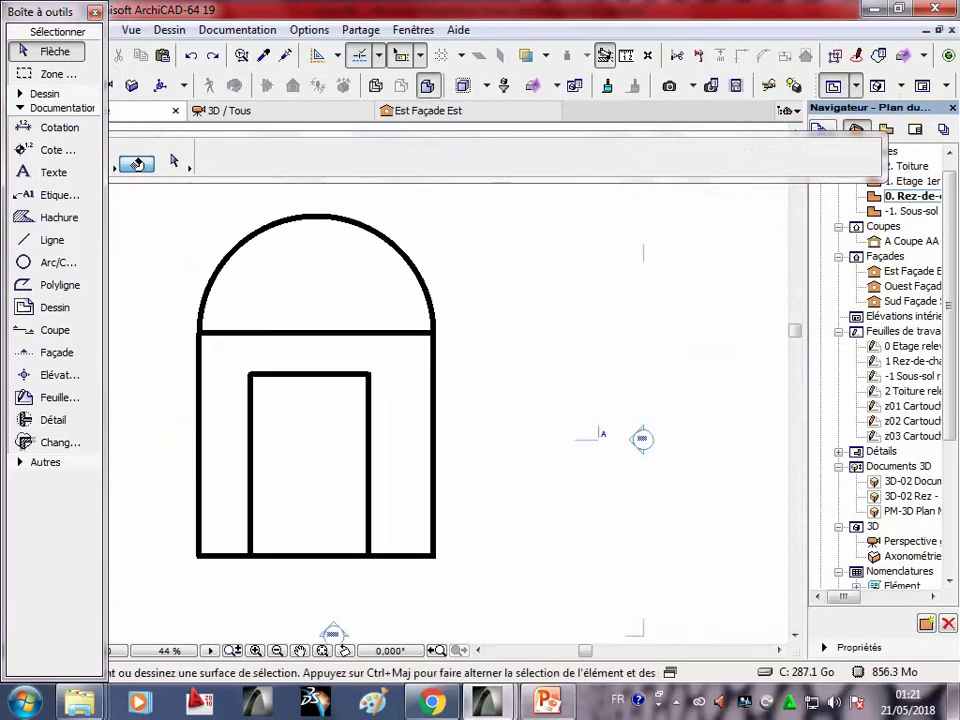
- Give the arch the Chemin Pierre line type, then change it to Chemin pavés
click(415, 252)
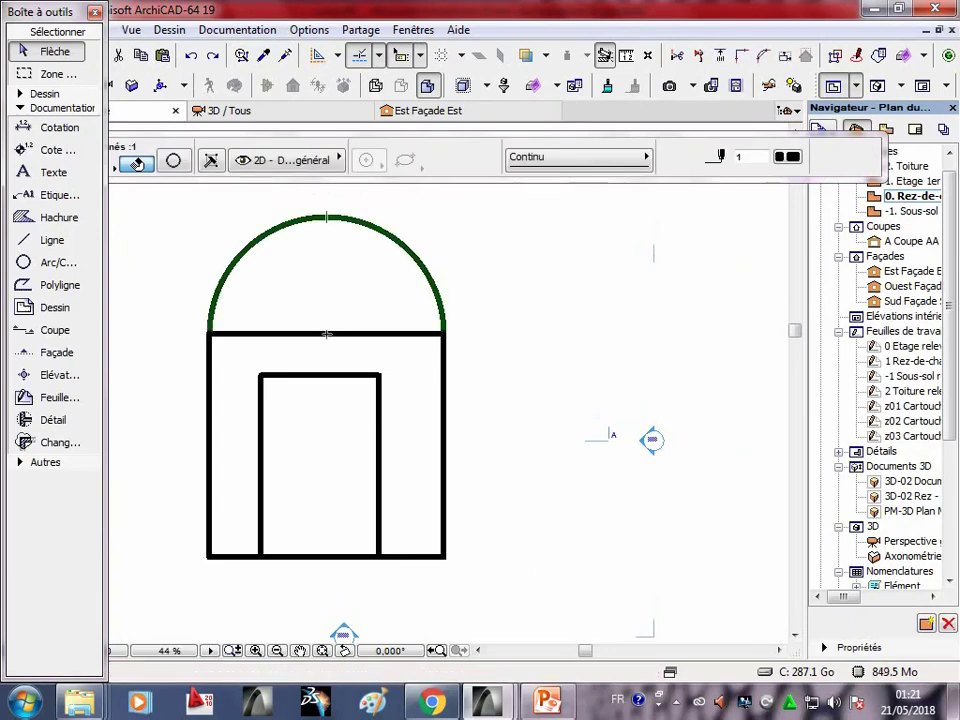
click(578, 157)
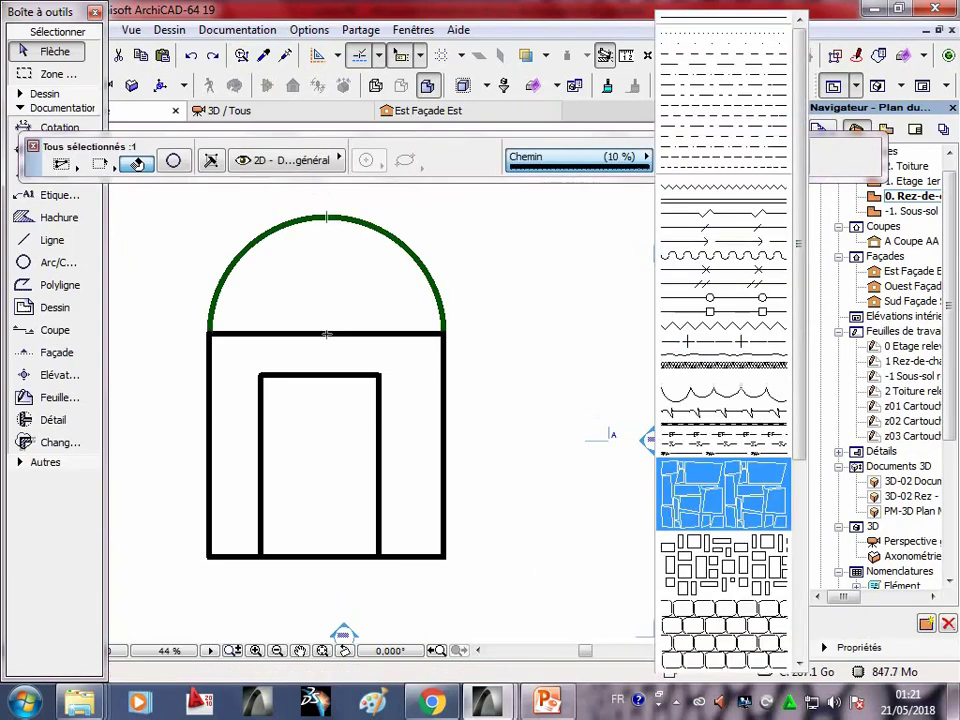
click(728, 490)
click(578, 157)
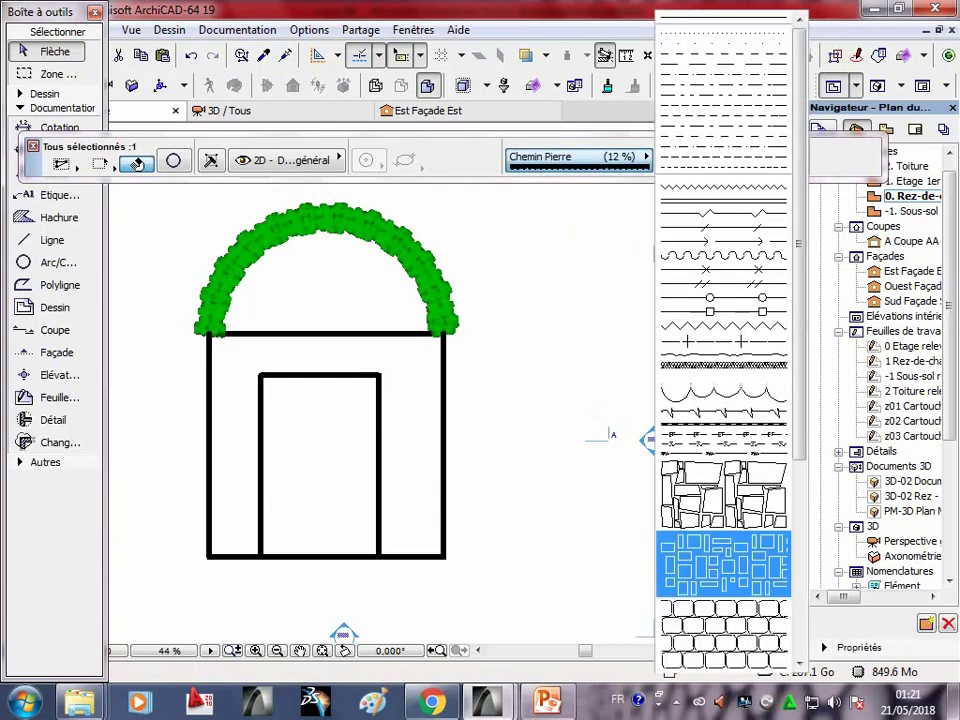
scroll(728, 400, down, 2)
click(728, 660)
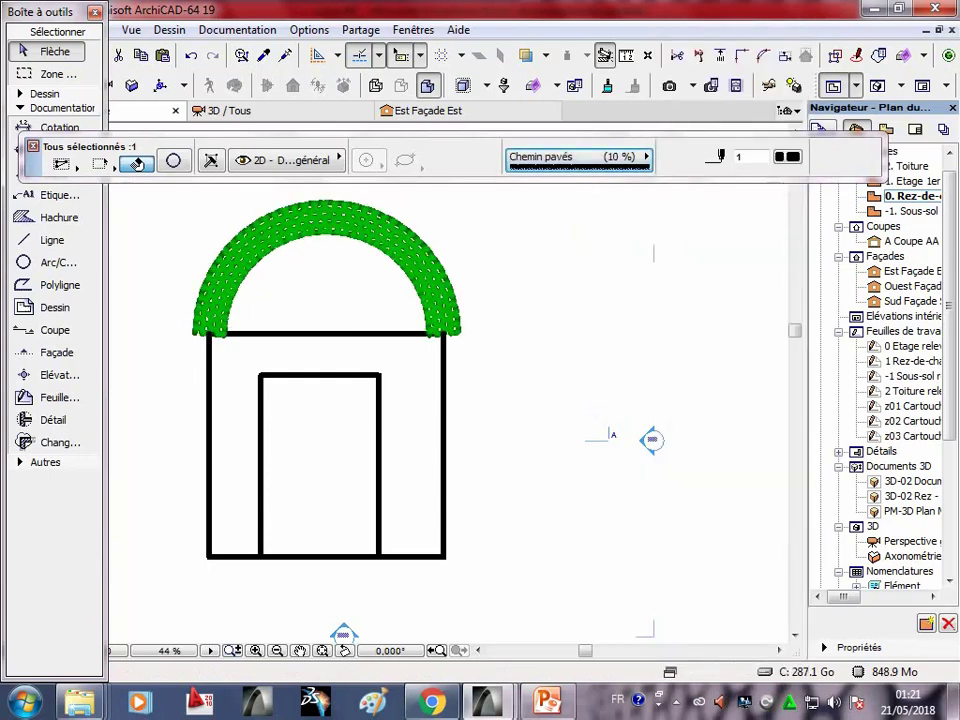
key(Escape)
- Reselect the arch and switch its line type from Chemin Pierre back to Chemin pavés
click(326, 333)
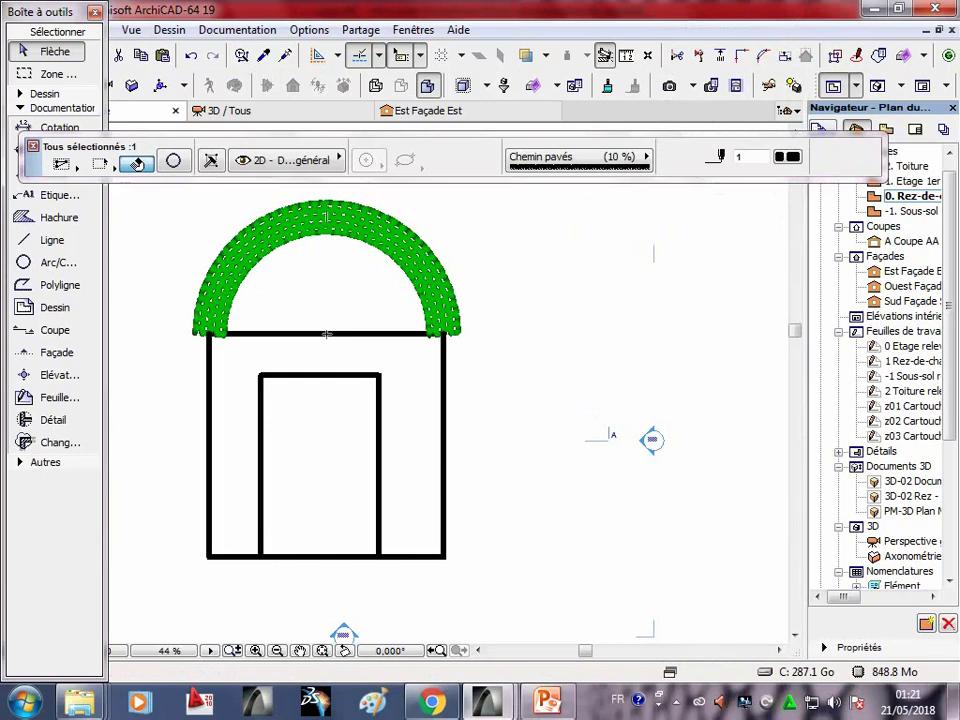
click(578, 156)
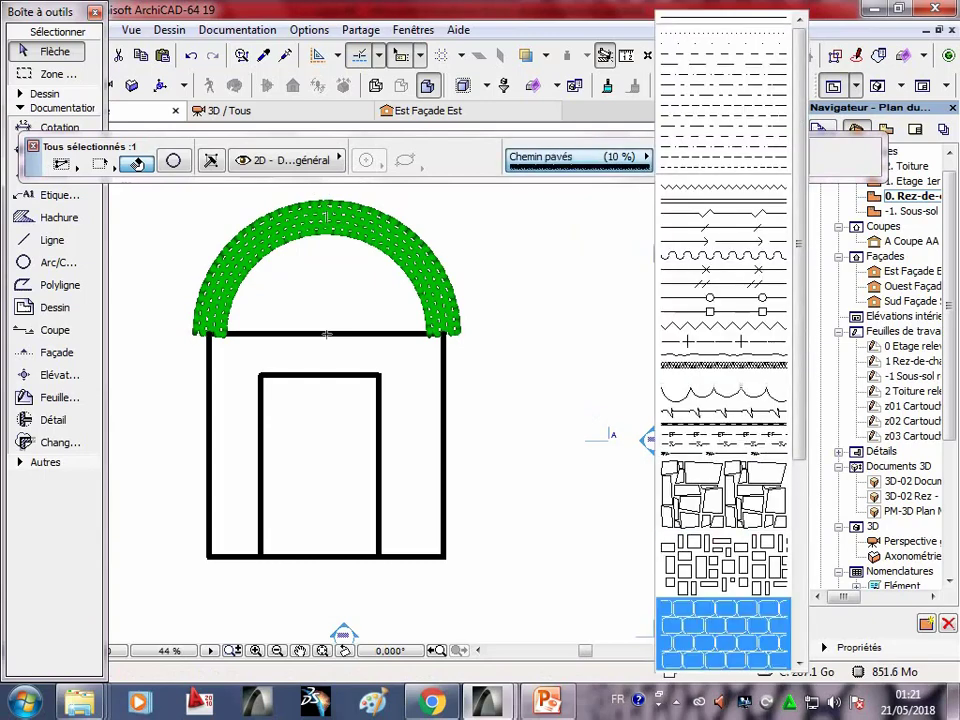
key(Down)
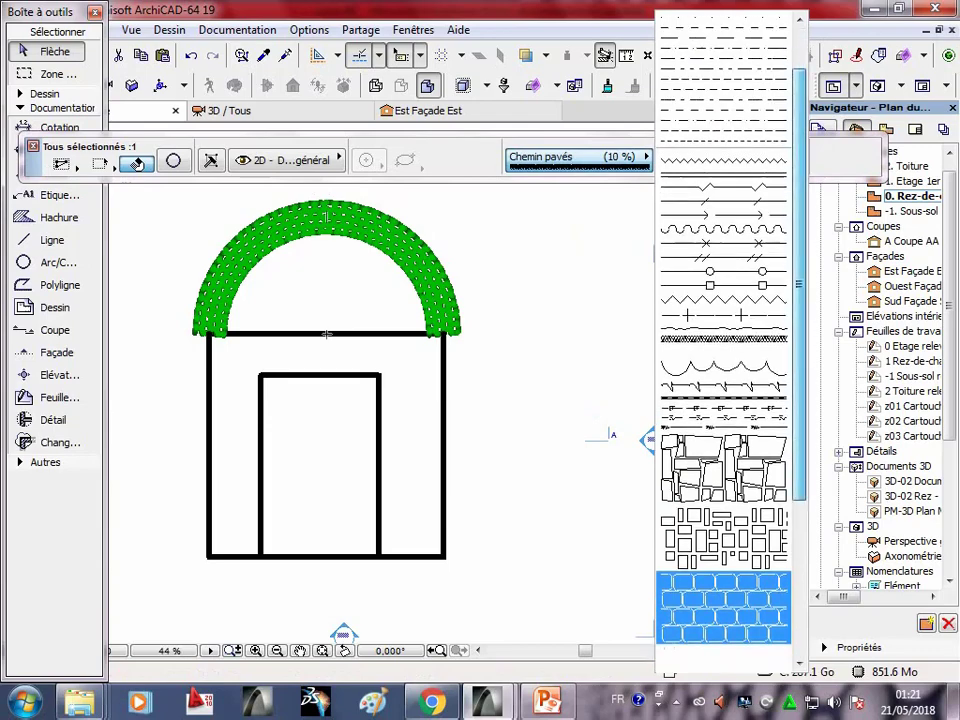
key(Up)
key(Return)
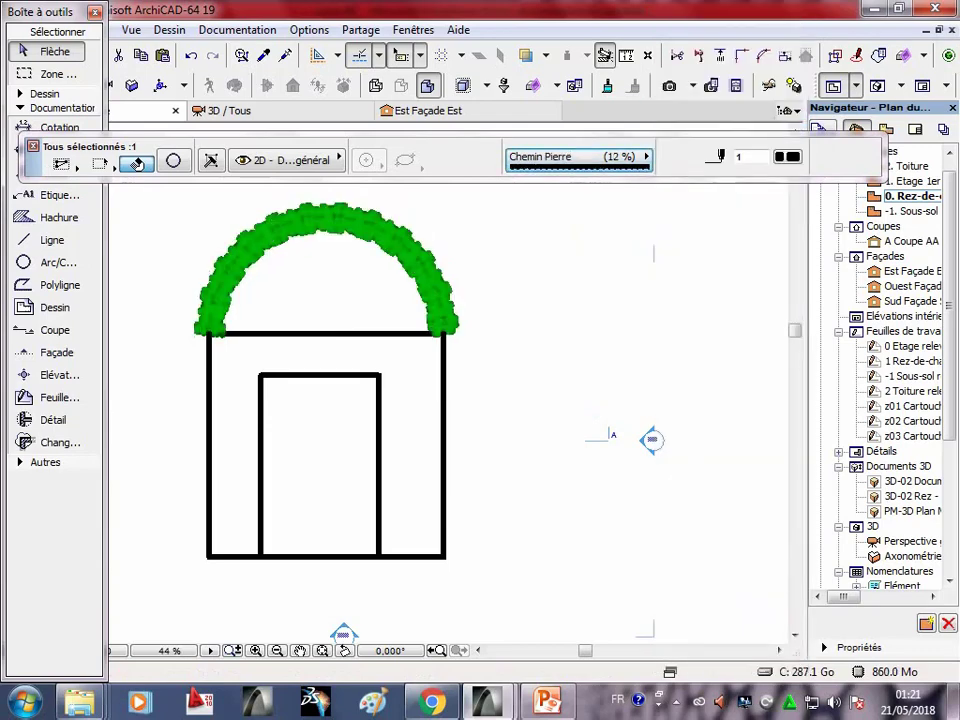
click(578, 156)
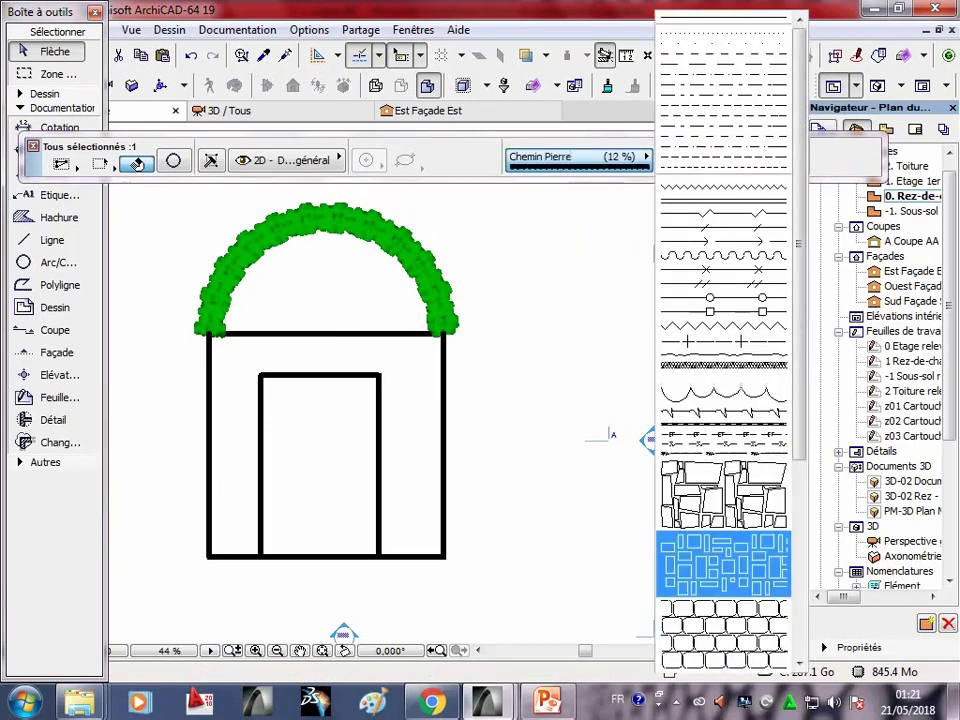
key(Down)
key(Return)
click(341, 439)
- Apply the Chemin pavés line type to the lintel line above the doorway
click(327, 333)
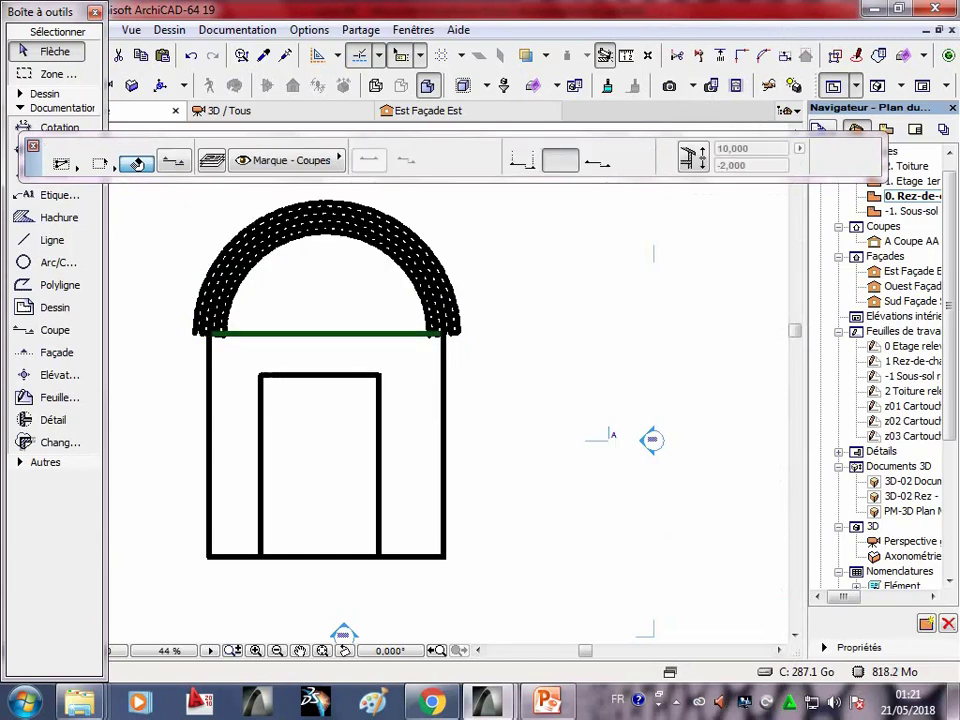
click(578, 156)
key(Down)
key(Return)
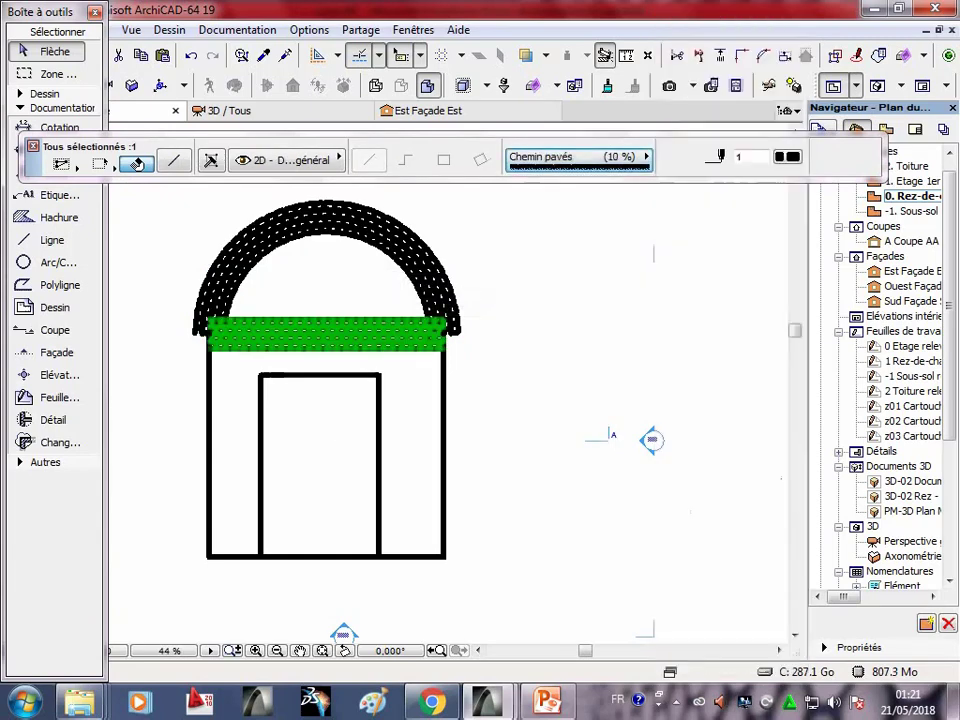
key(Escape)
scroll(400, 400, up, 1)
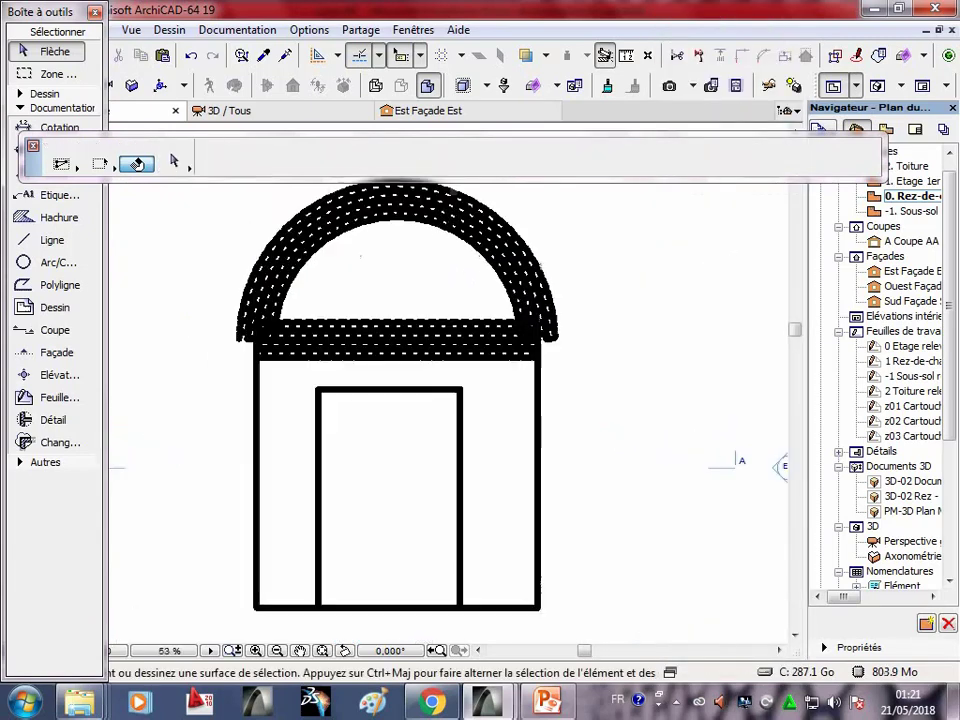
middle_drag(600, 400, 552, 394)
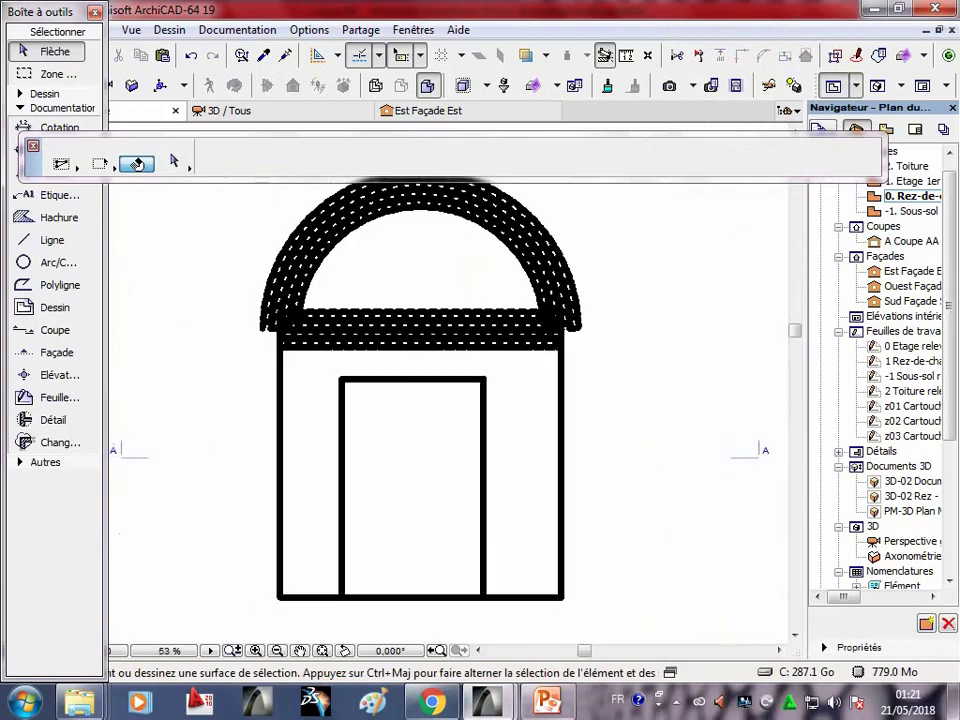
scroll(166, 320, down, 1)
middle_drag(478, 322, 456, 346)
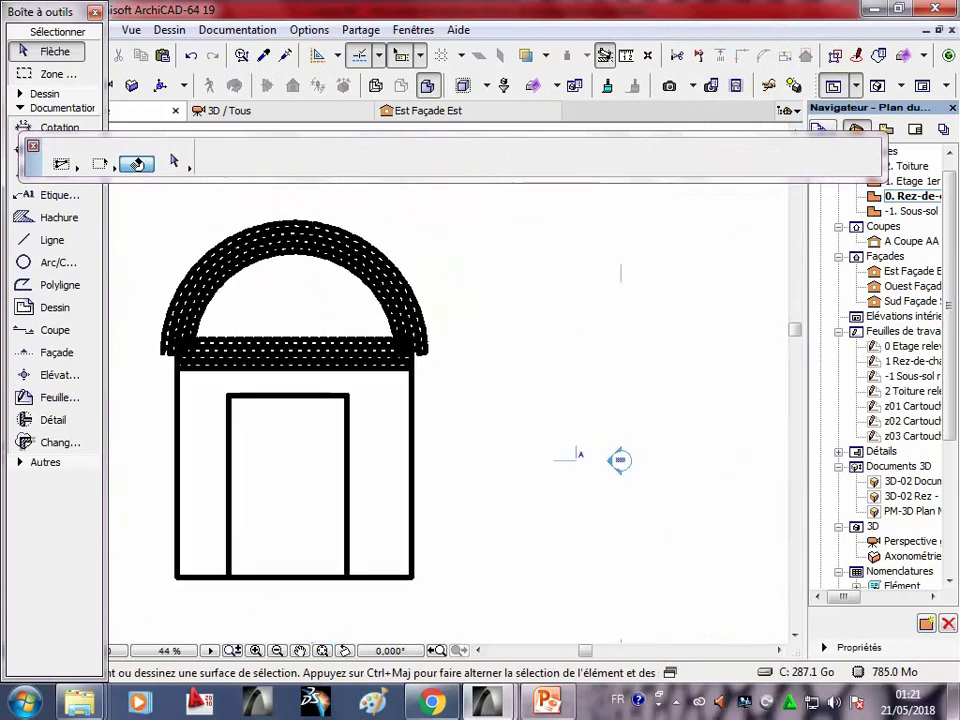
- Draw a horizontal line right of the arch and give it a stone path line type
click(45, 240)
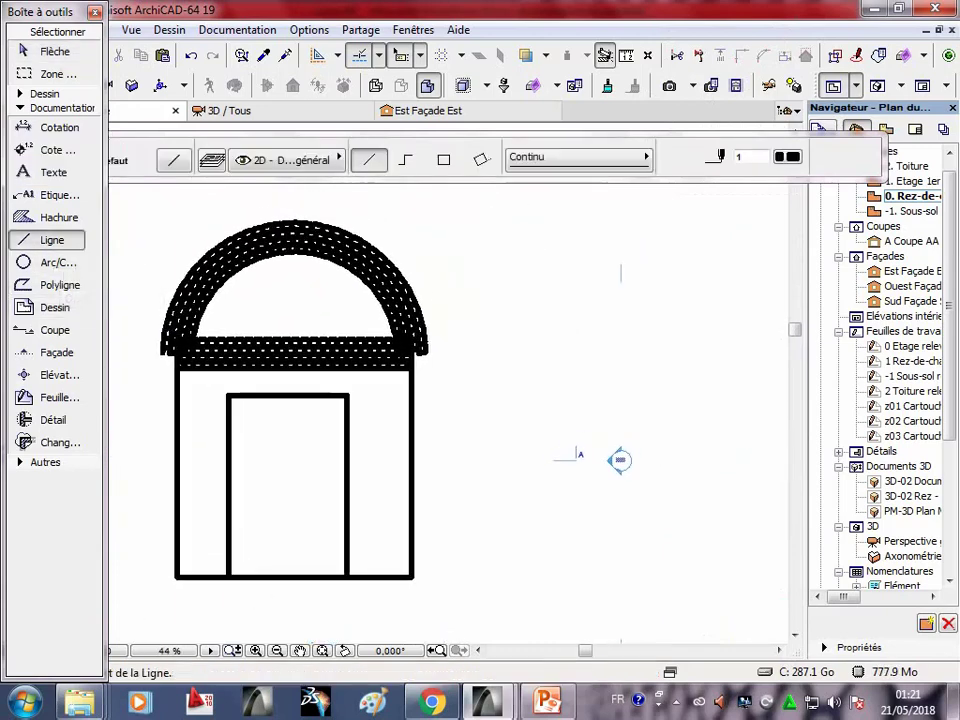
click(731, 296)
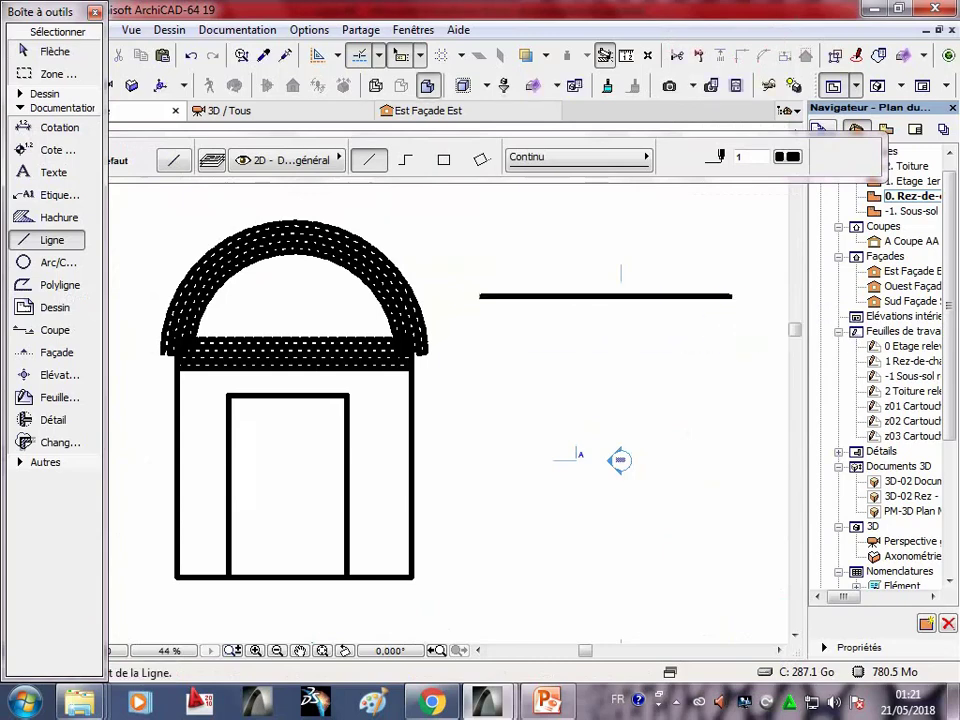
key(Escape)
click(605, 296)
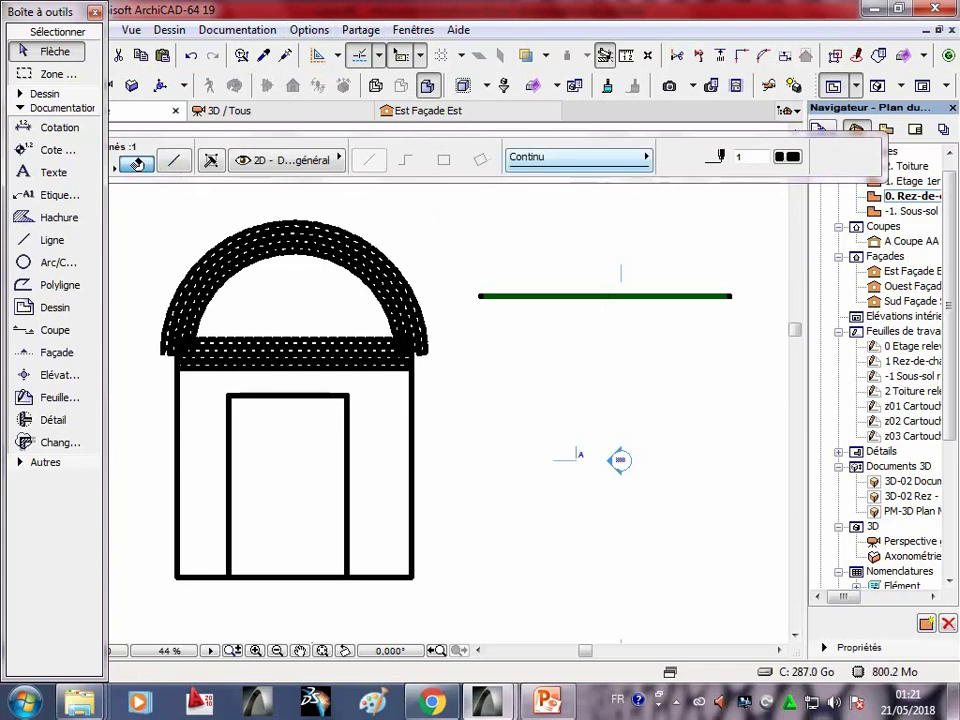
click(620, 158)
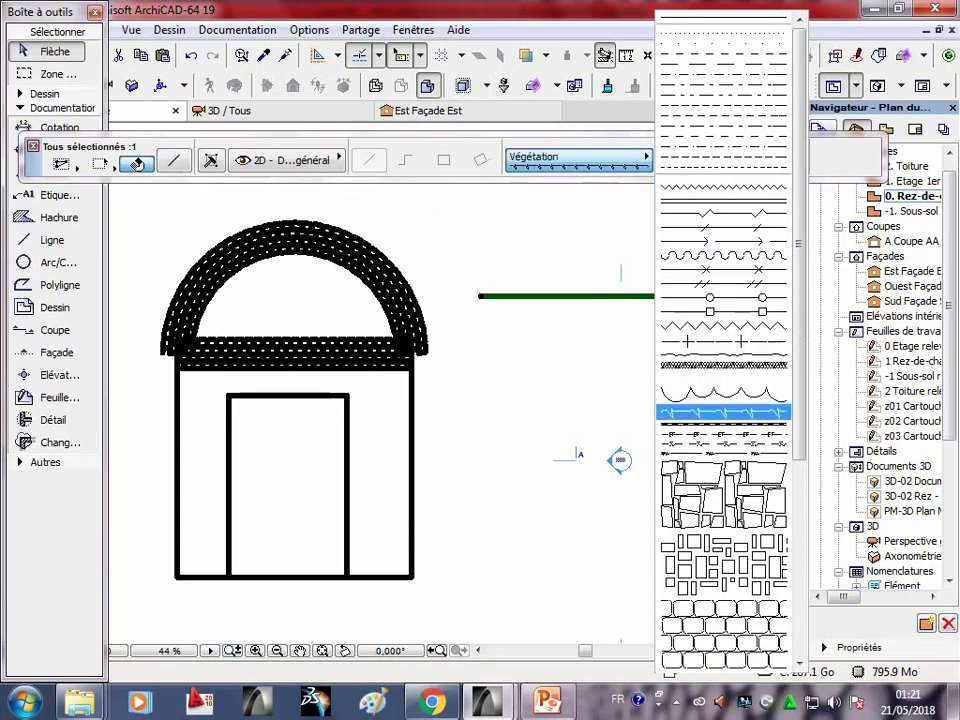
click(722, 495)
key(Escape)
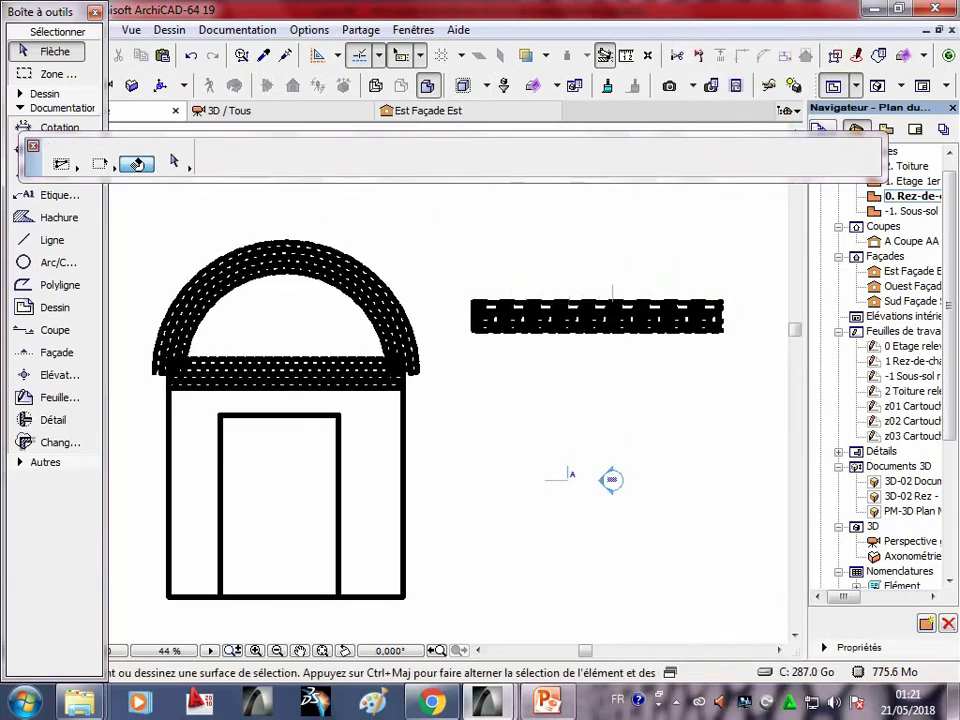
scroll(576, 394, up, 1)
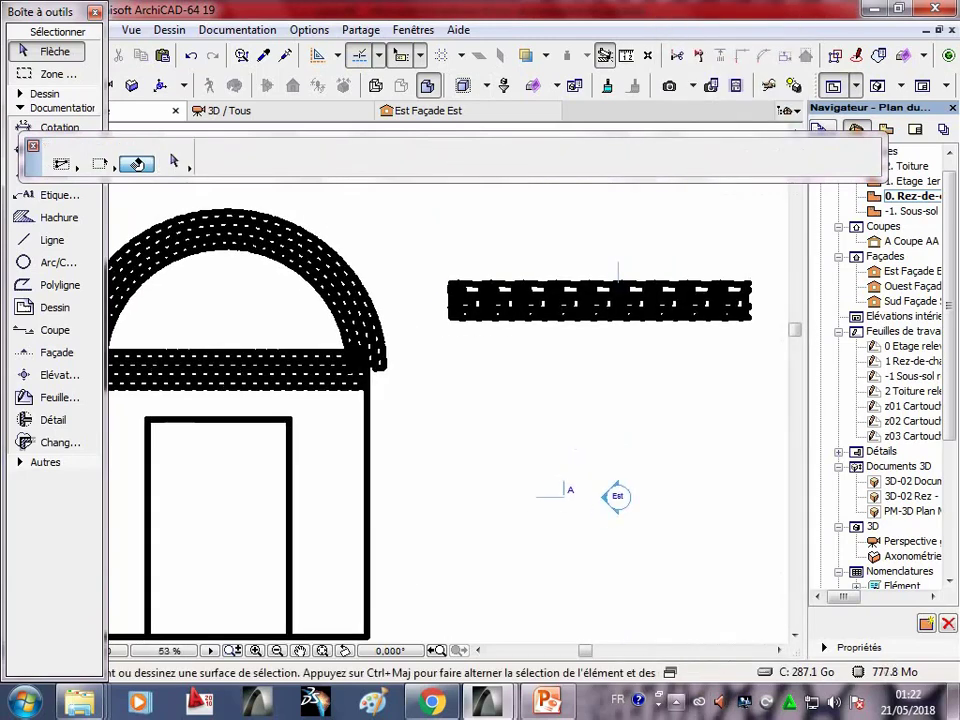
scroll(576, 394, down, 1)
scroll(514, 498, up, 1)
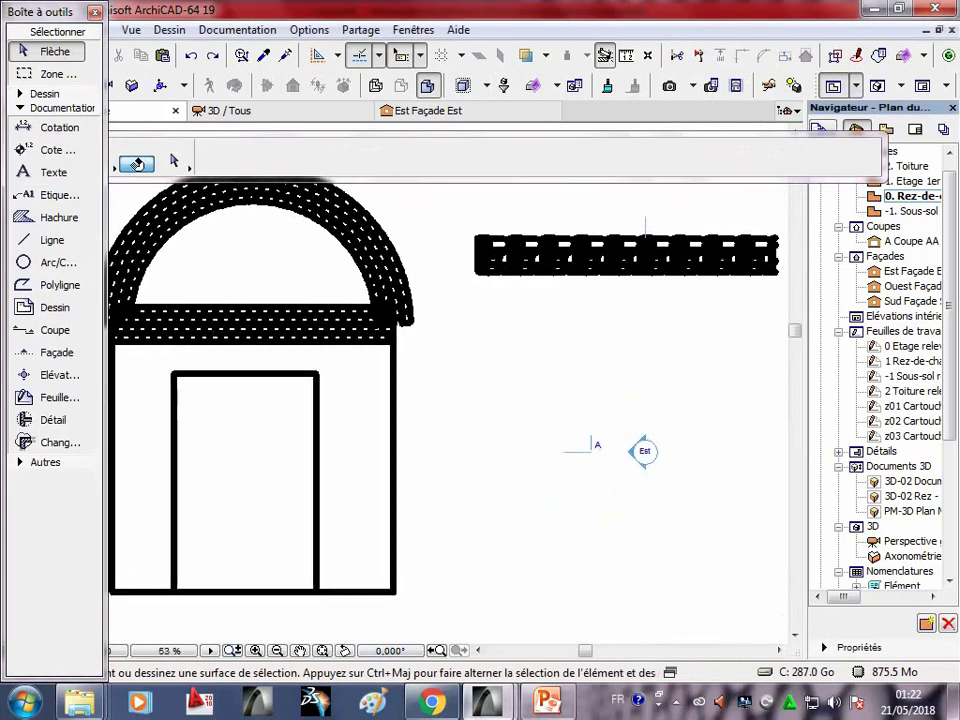
scroll(488, 322, down, 1)
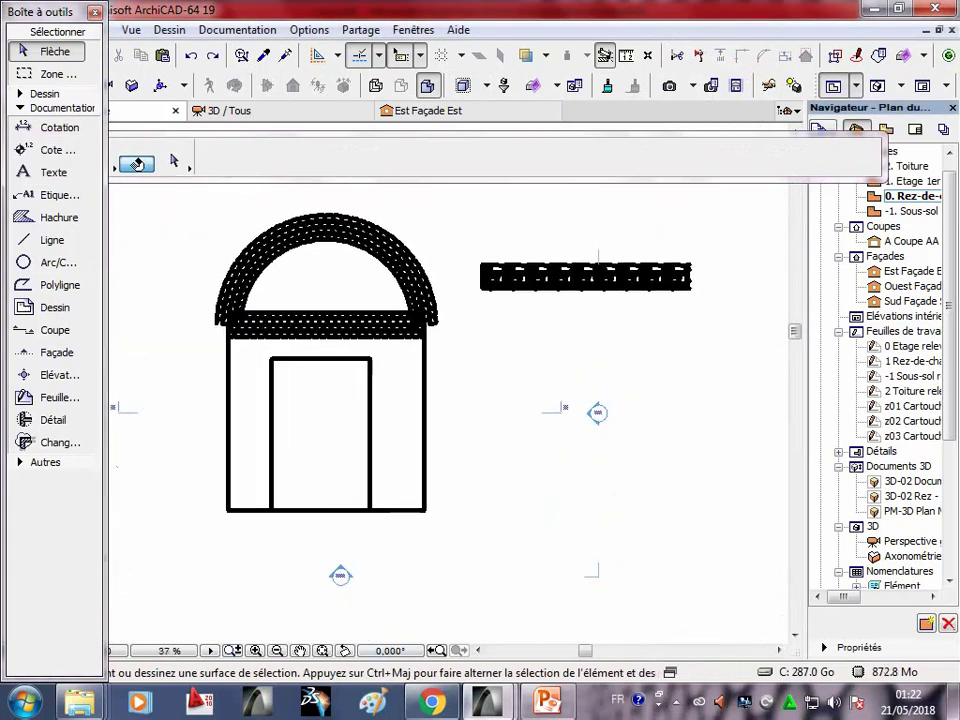
- Draw a second, plain horizontal line below the stone path line
click(45, 240)
click(484, 339)
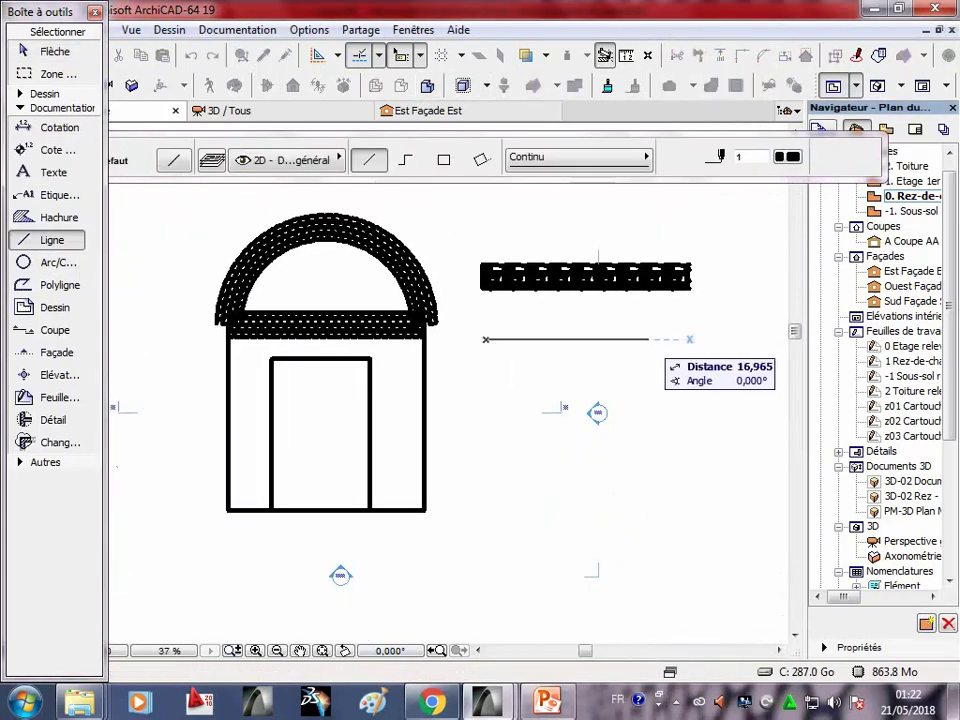
click(722, 339)
key(Escape)
middle_drag(480, 400, 469, 407)
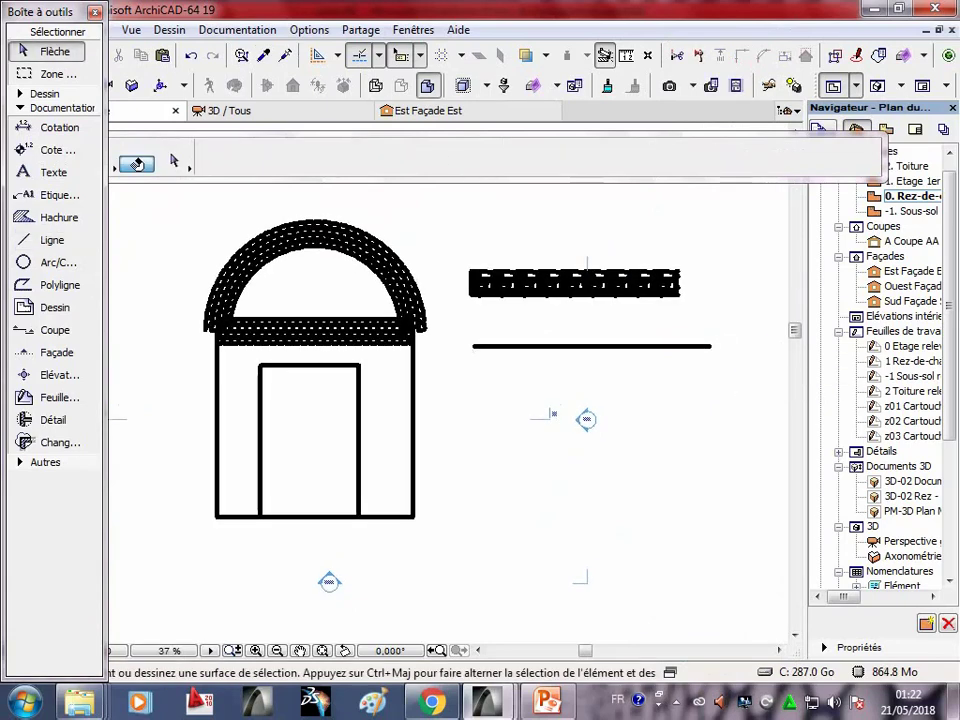
click(309, 30)
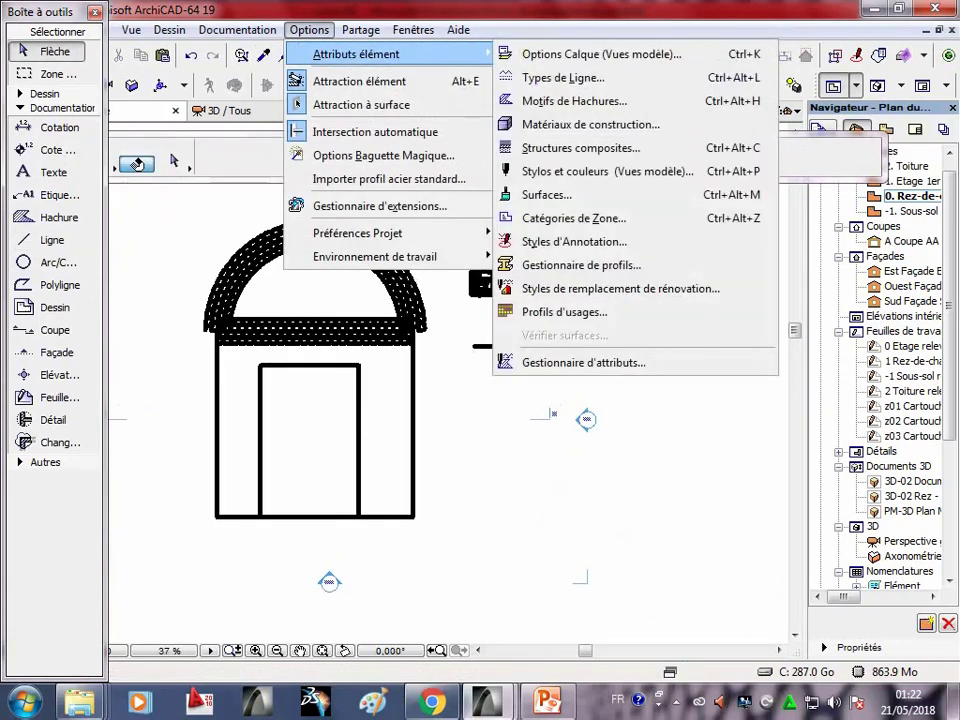
- In Pens and Colours, change pen 1 thickness from 5,00 to 2,00 so the brick and stone patterns show
key(Down)
key(Down)
key(Down)
key(Down)
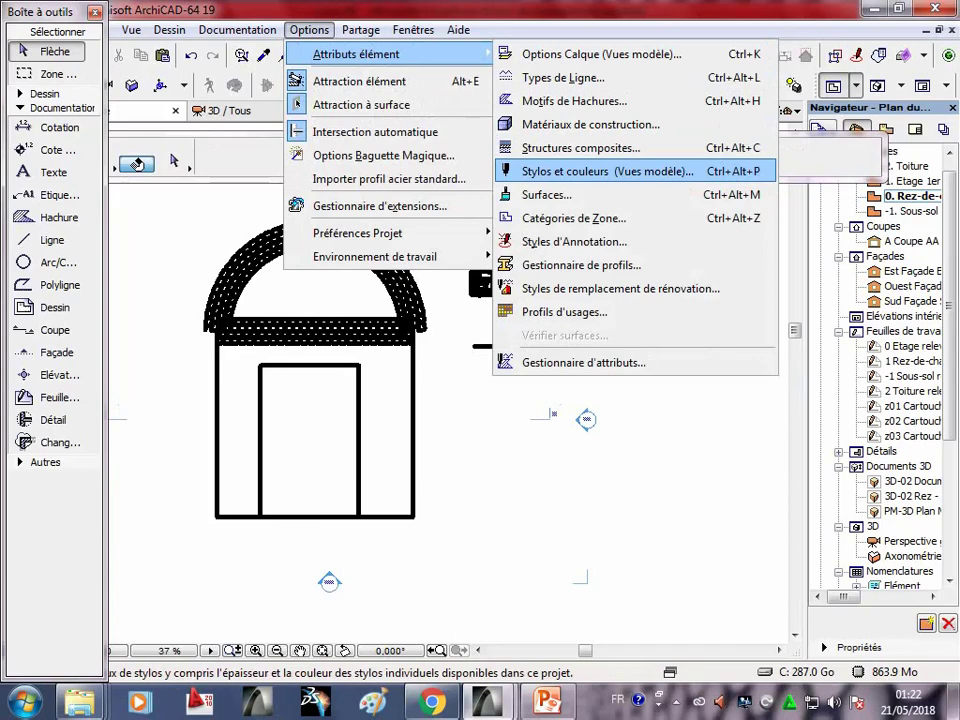
key(Return)
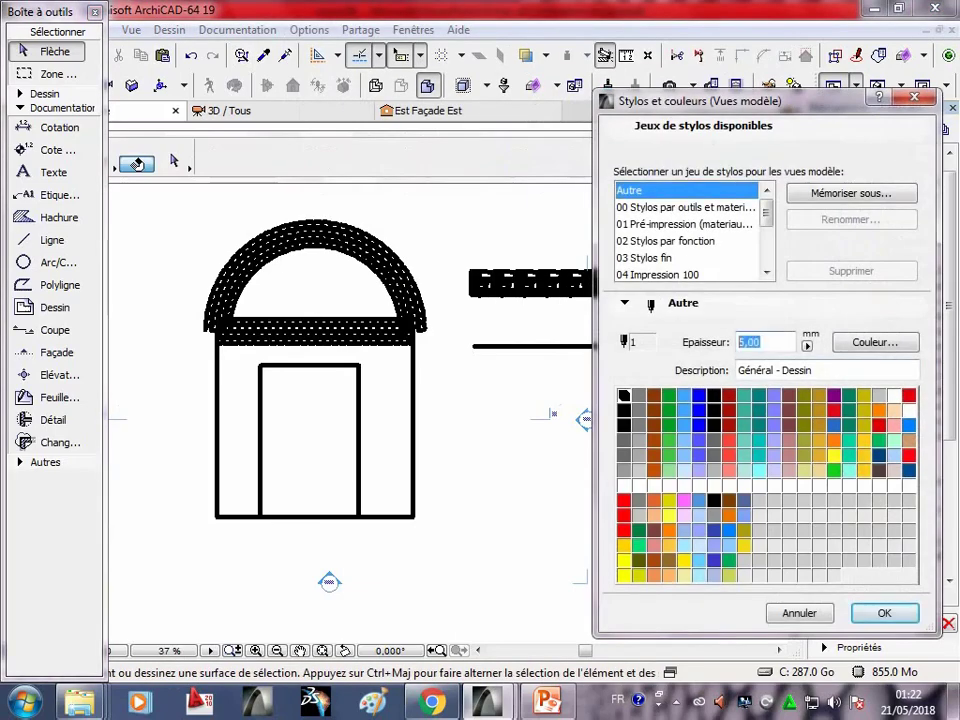
text(2)
key(Return)
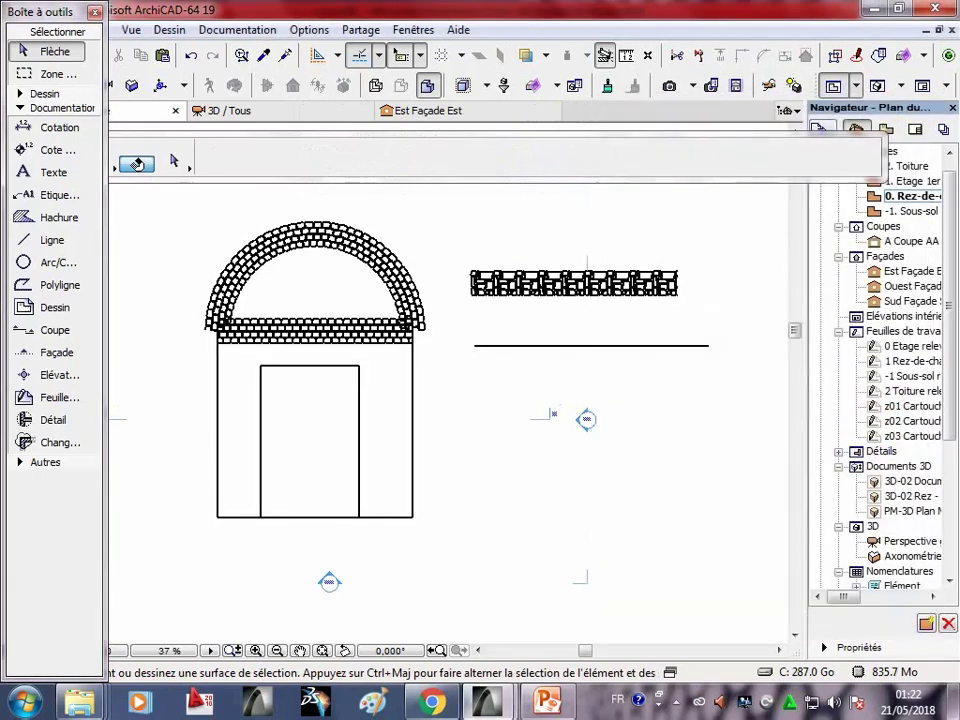
scroll(364, 339, up, 2)
scroll(441, 330, up, 2)
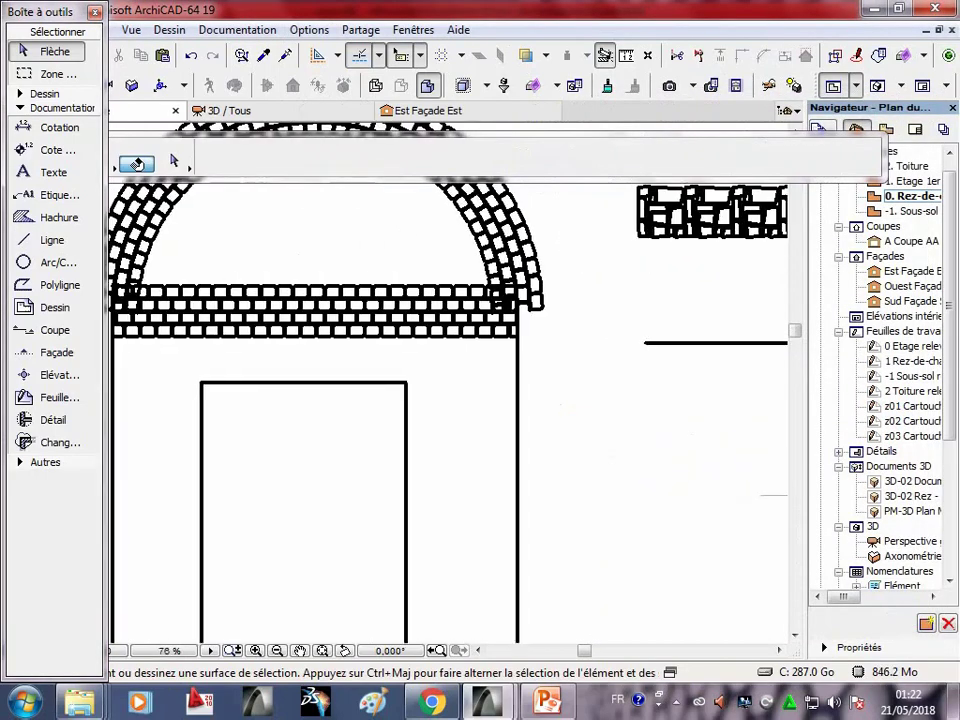
scroll(509, 315, down, 2)
scroll(170, 457, down, 3)
scroll(263, 460, up, 2)
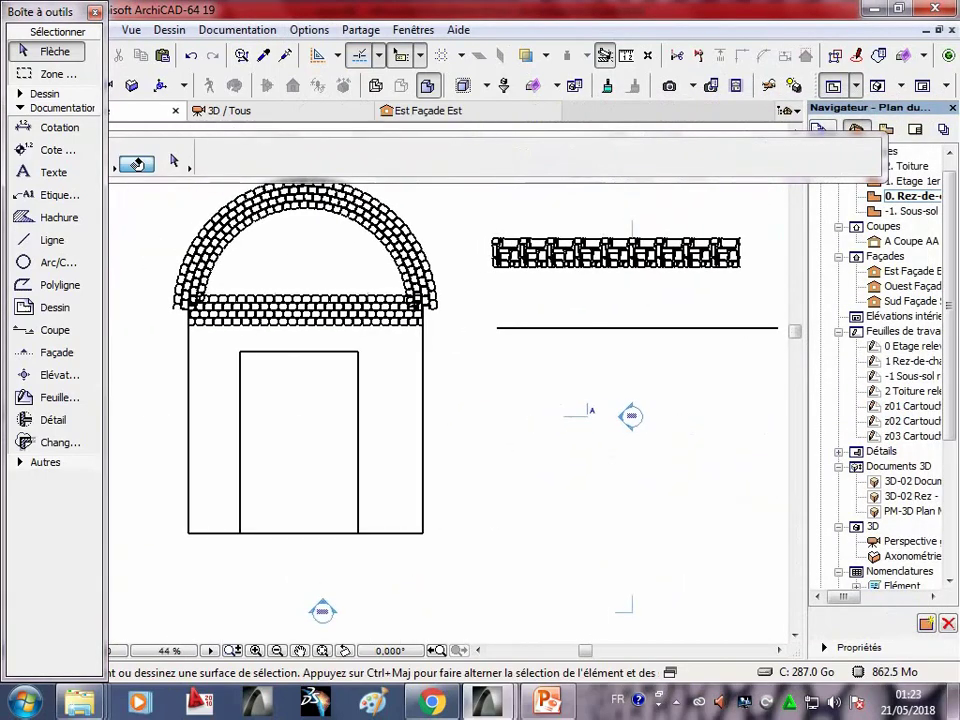